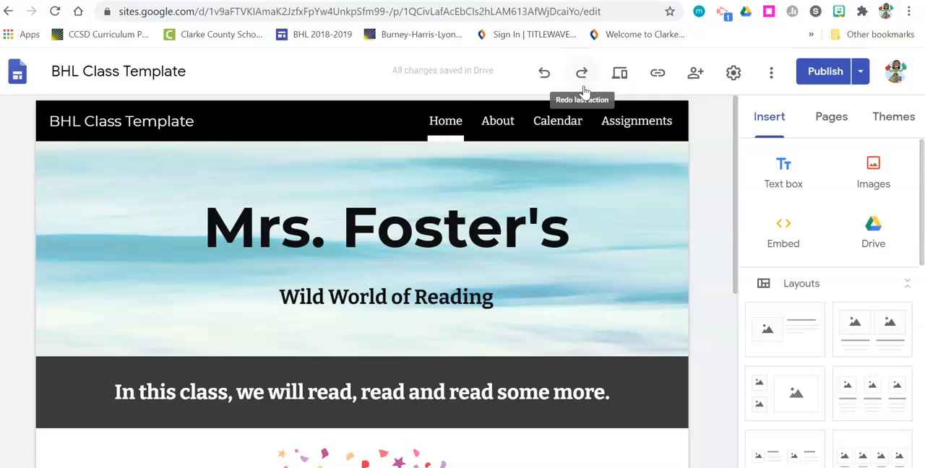
Step: Undo the last action on the site and redo it
click(544, 73)
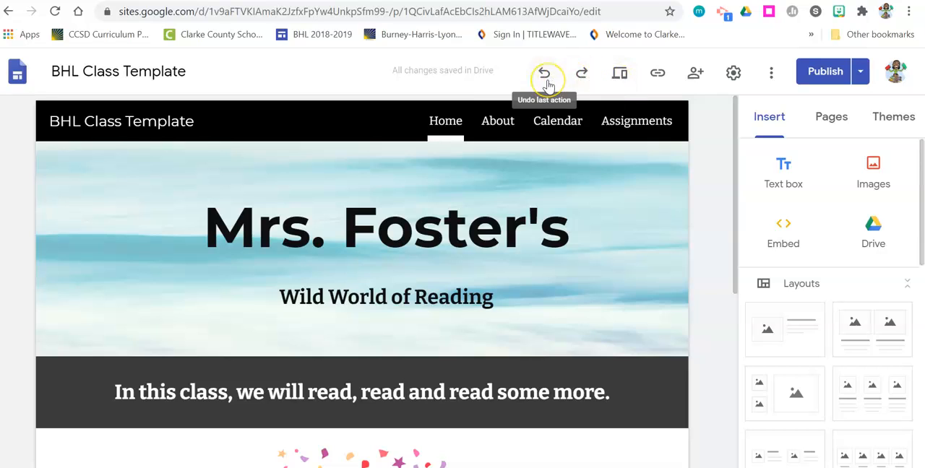
click(583, 84)
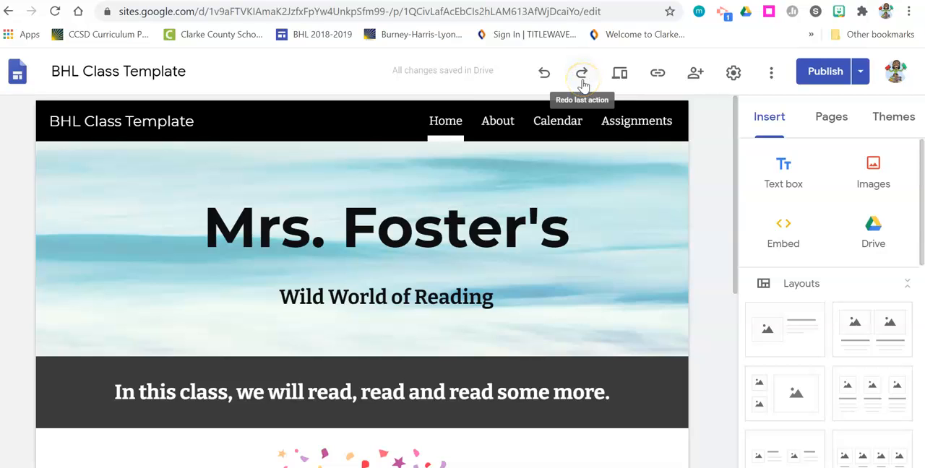
click(600, 84)
Step: Preview the site in phone, tablet and large-screen views, and exit the preview
click(620, 75)
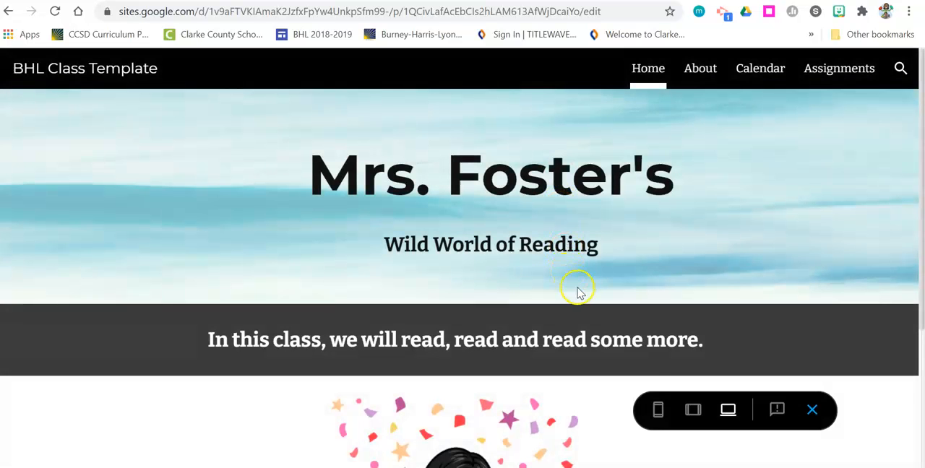
click(658, 410)
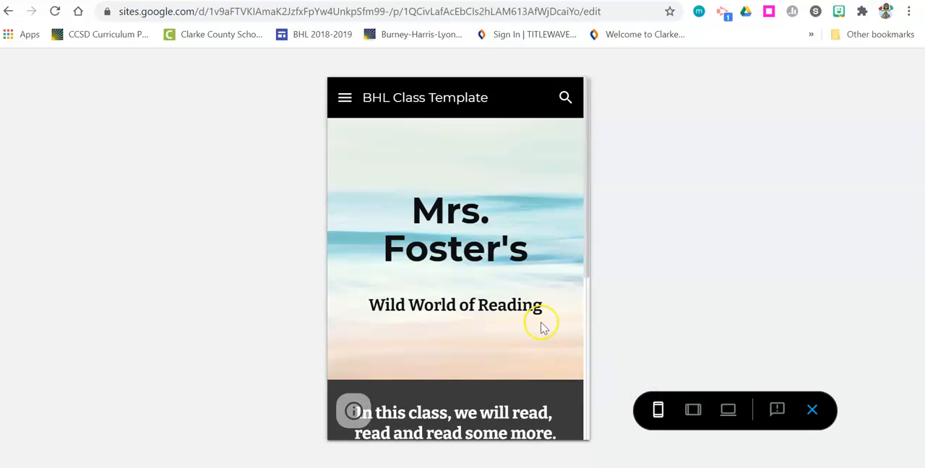
drag(591, 249, 614, 408)
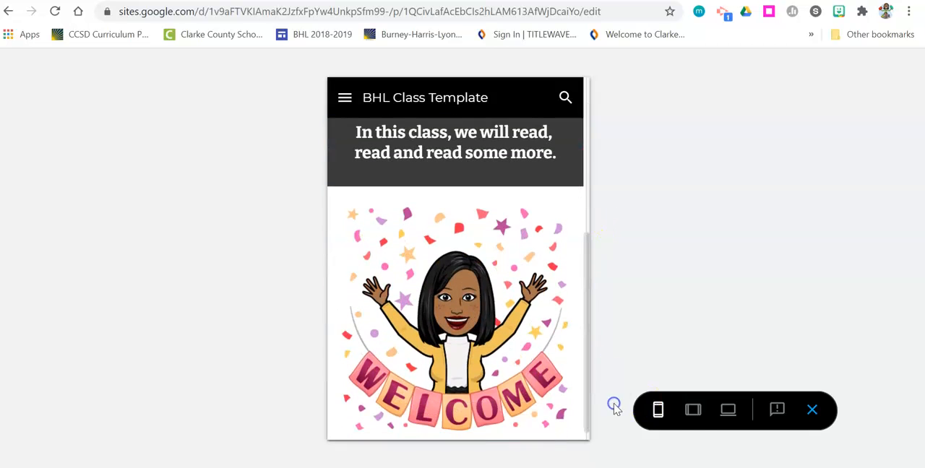
click(693, 410)
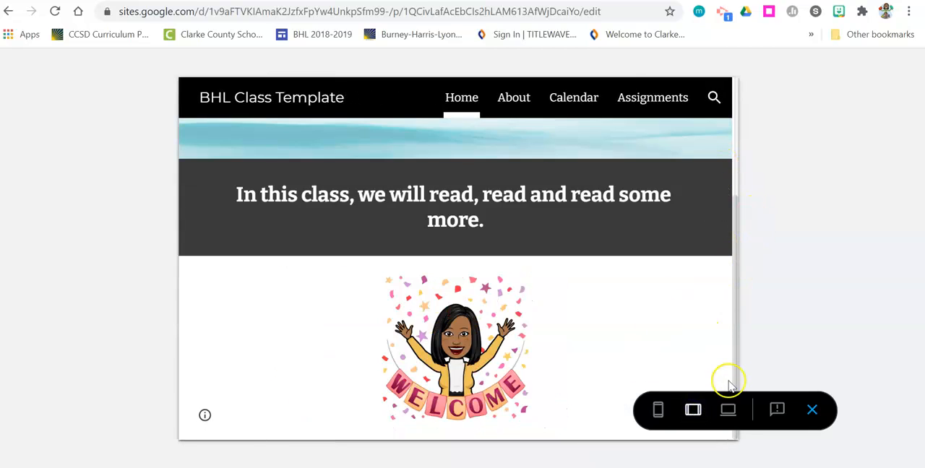
click(728, 410)
click(730, 412)
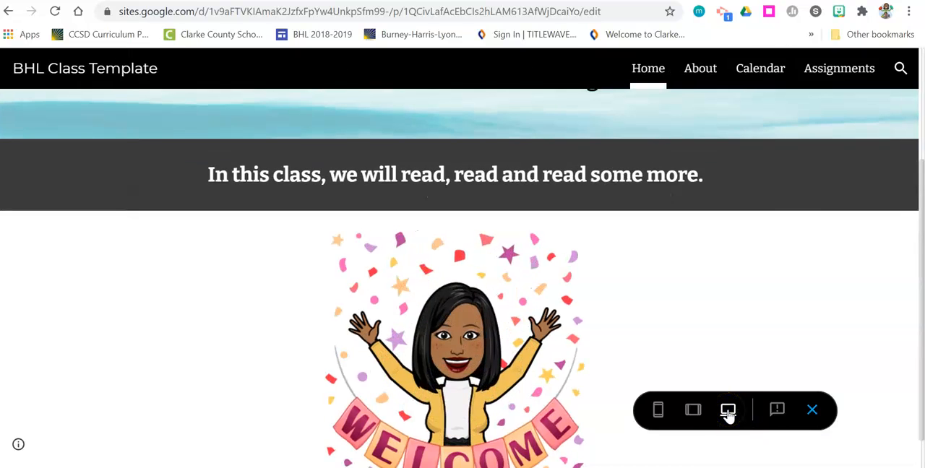
click(809, 412)
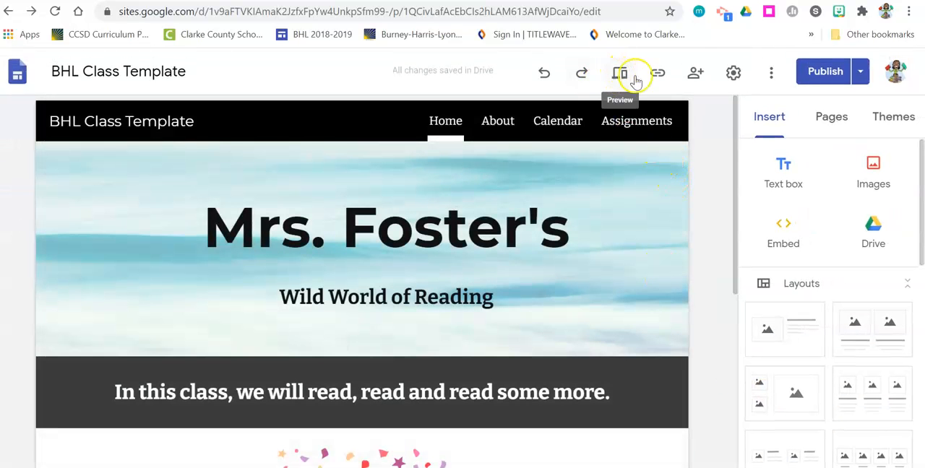
Step: Copy the published site link
click(657, 74)
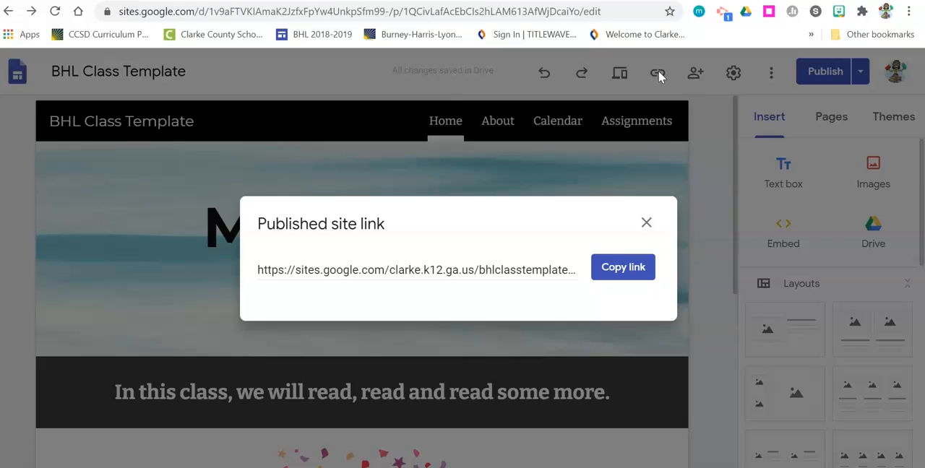
click(623, 269)
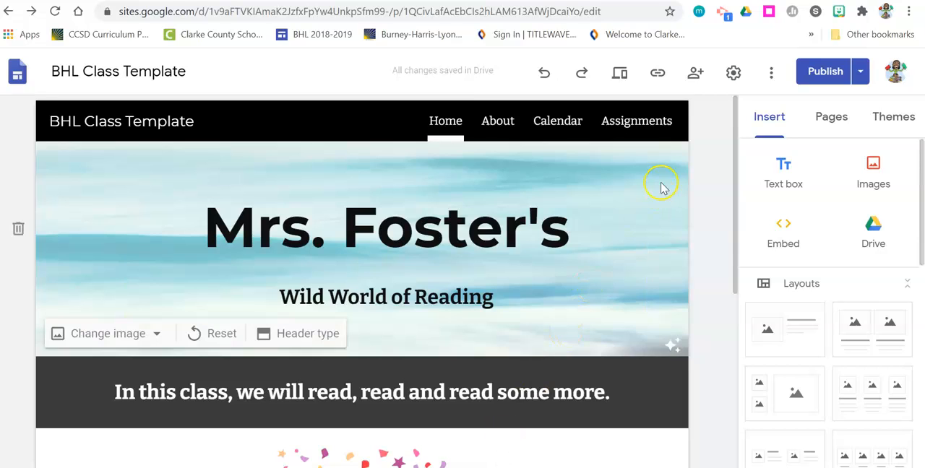
Step: Start sharing the site with a colleague as Editor and cancel the invitation
click(697, 73)
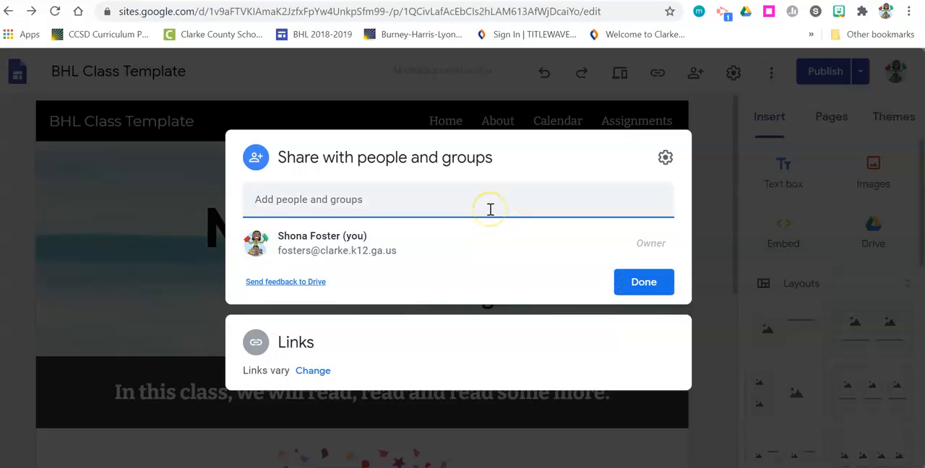
text(bh)
key(BackSpace)
key(BackSpace)
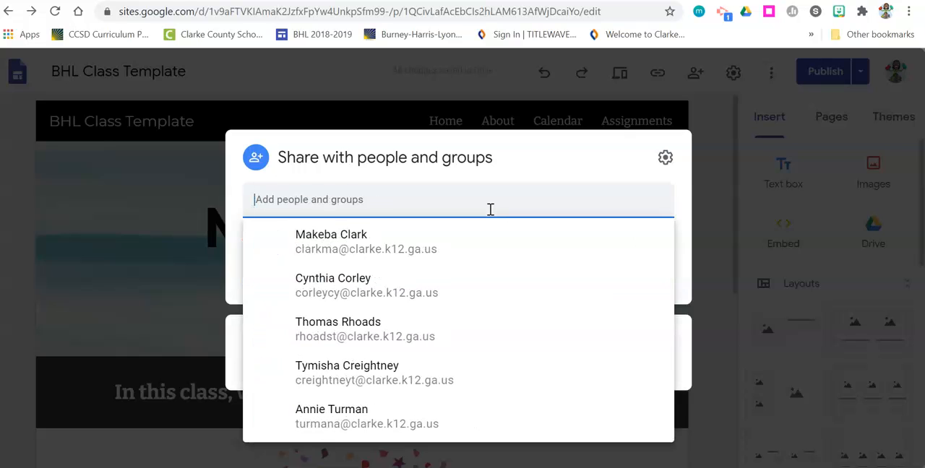
click(401, 256)
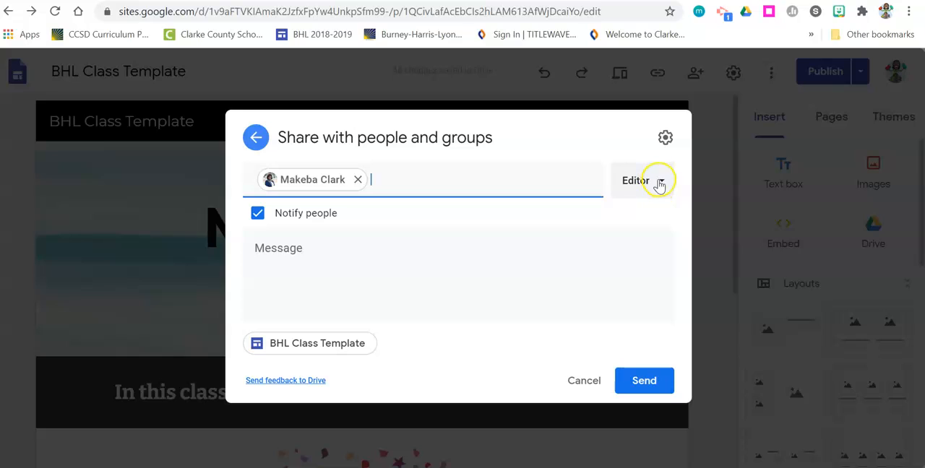
click(660, 184)
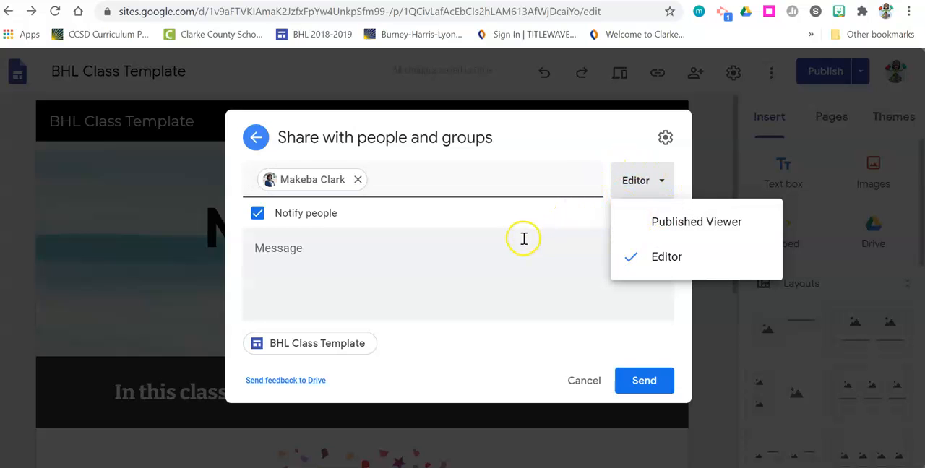
click(572, 380)
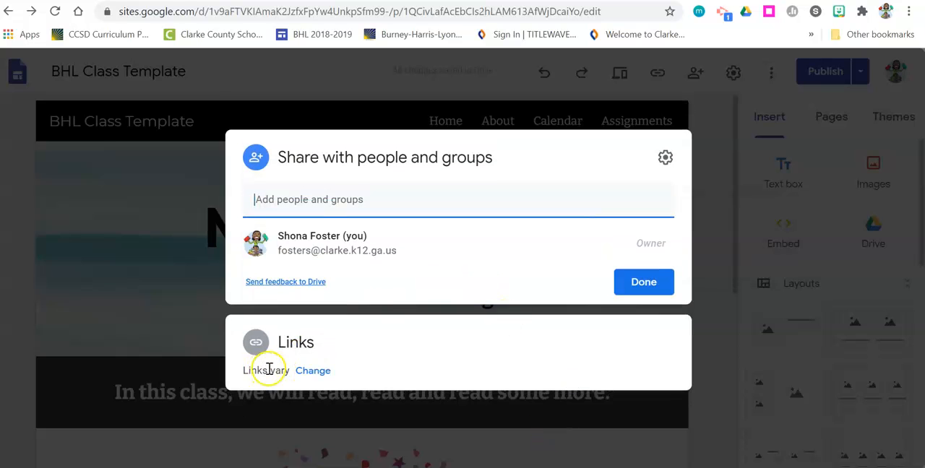
Step: Review the draft and published-site link access options in the sharing dialog and close it
click(313, 371)
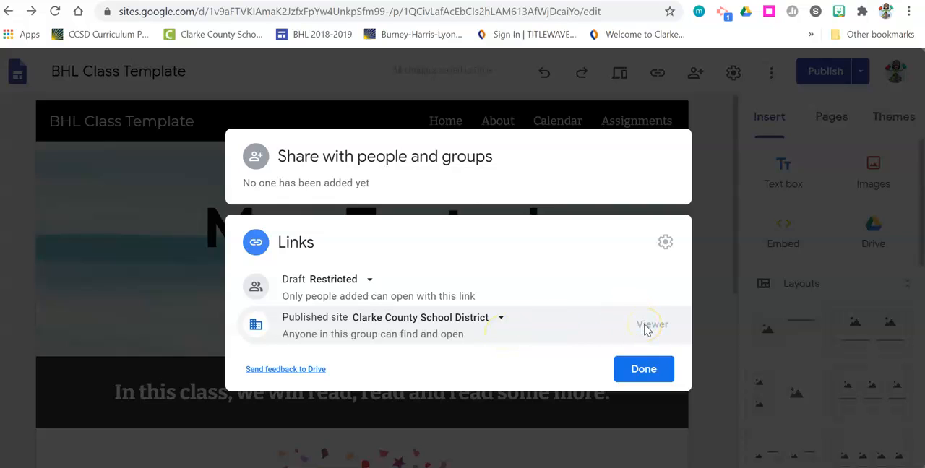
click(499, 320)
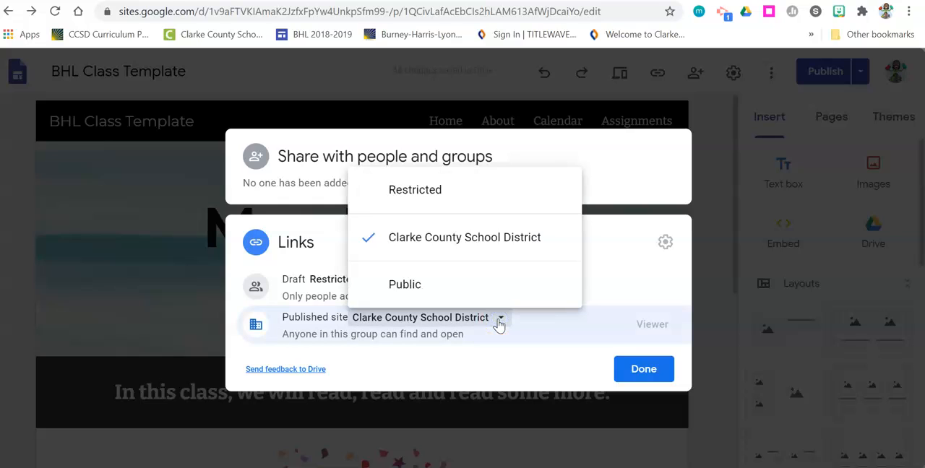
click(471, 286)
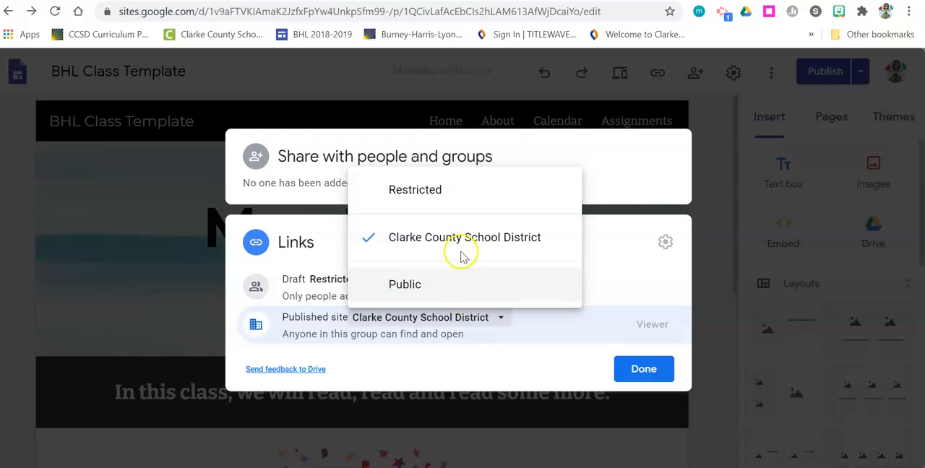
right_click(517, 352)
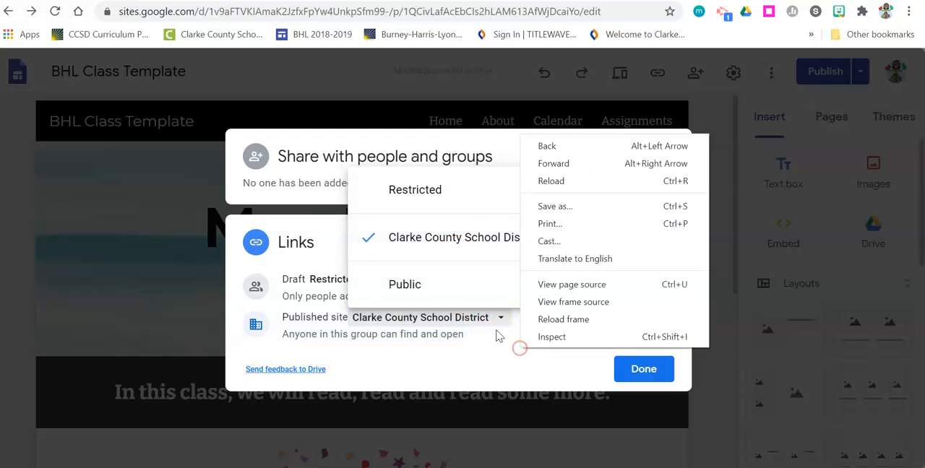
click(479, 378)
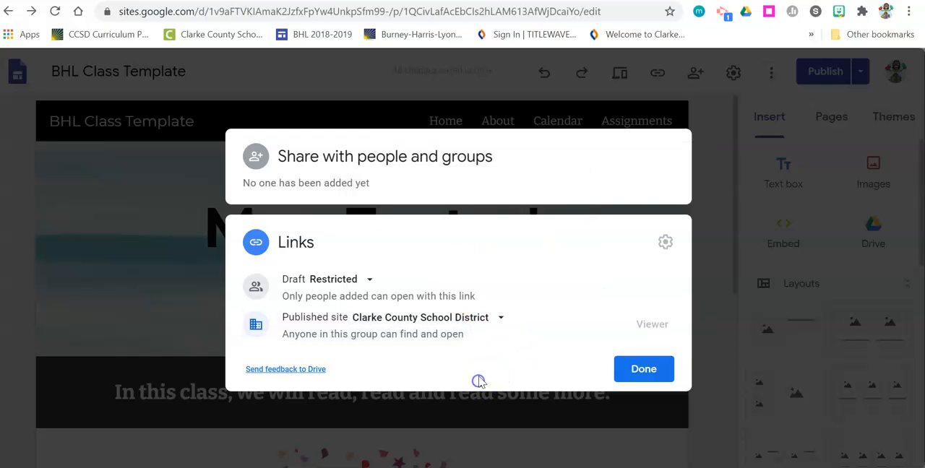
click(397, 176)
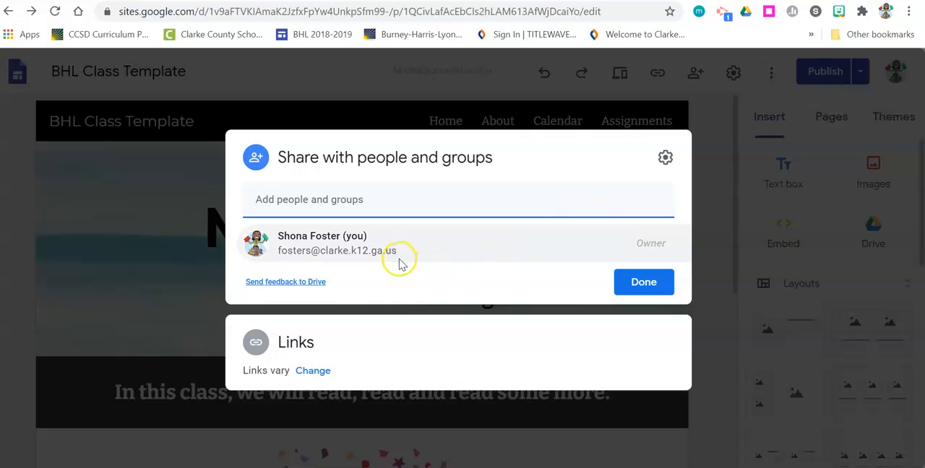
mouse_move(357, 246)
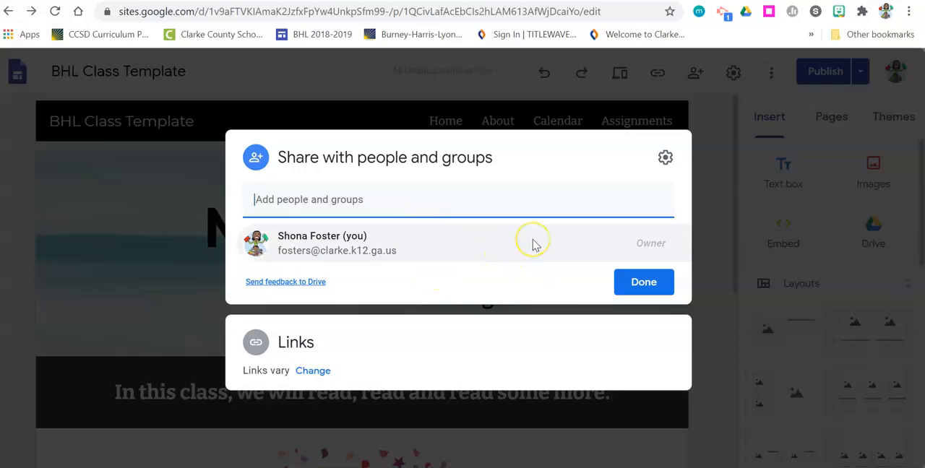
click(532, 244)
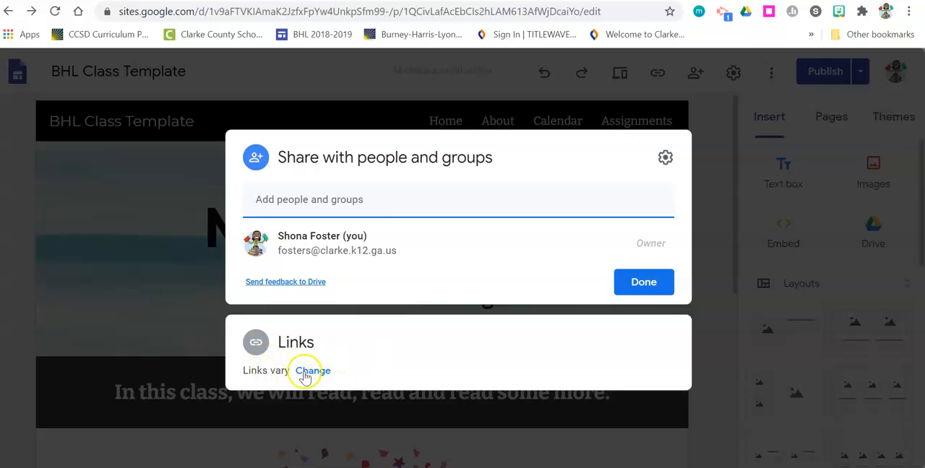
click(258, 344)
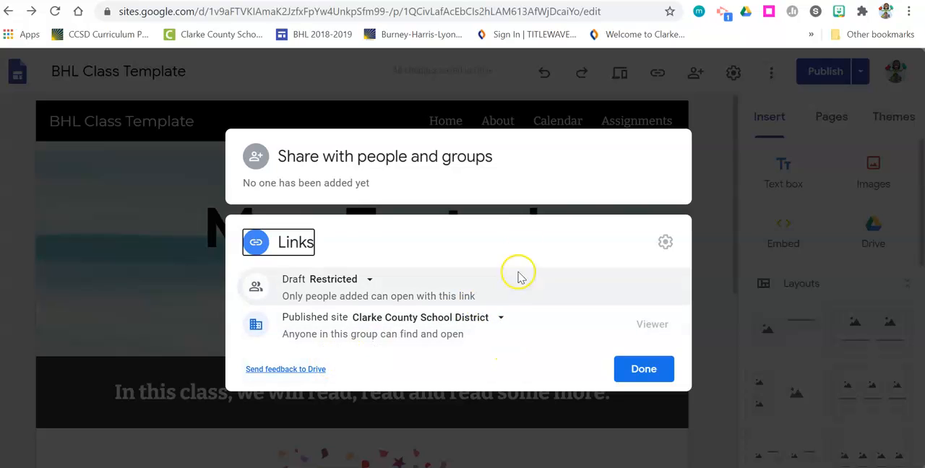
click(653, 376)
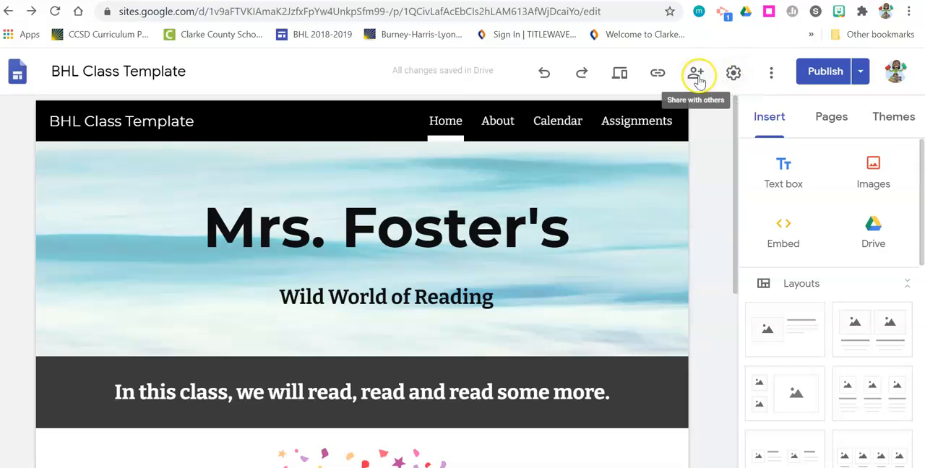
Step: Change the site's navigation mode to Side in the settings
click(732, 76)
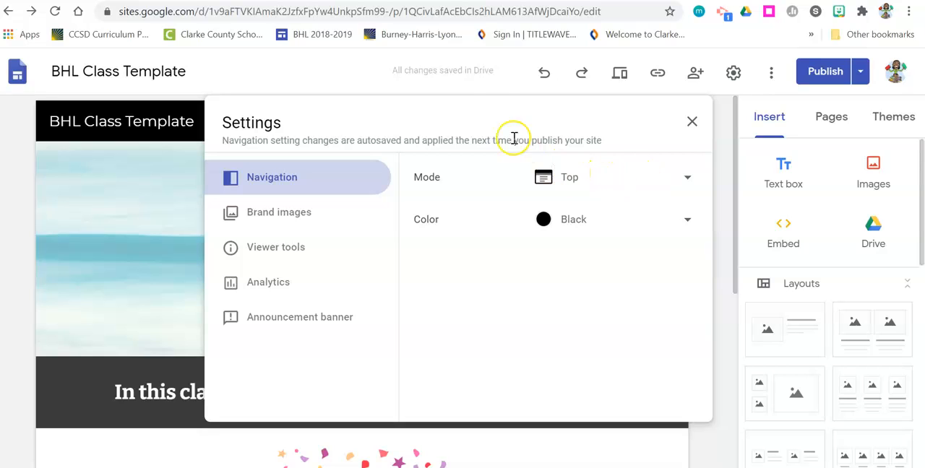
click(691, 181)
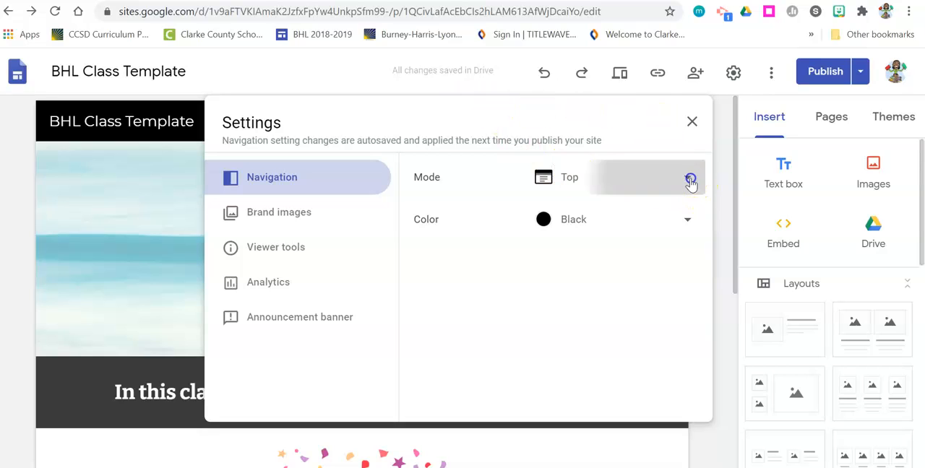
click(589, 212)
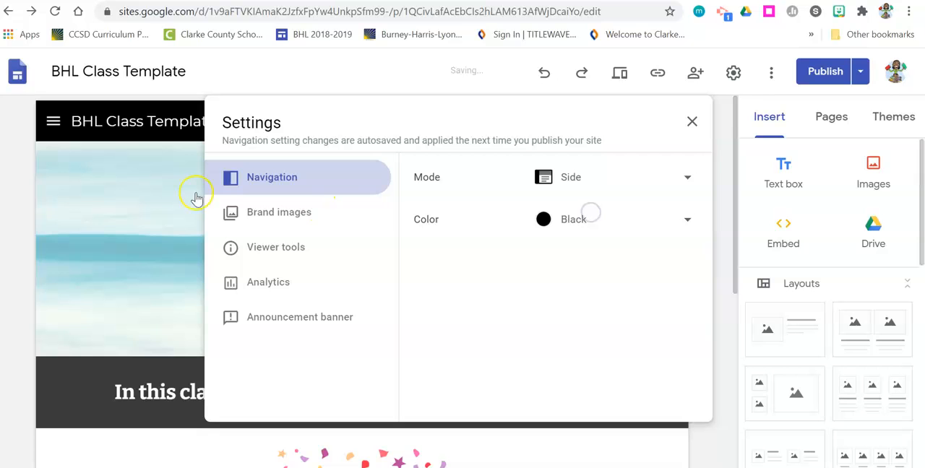
Step: Open and close the side navigation menu on the page
click(49, 128)
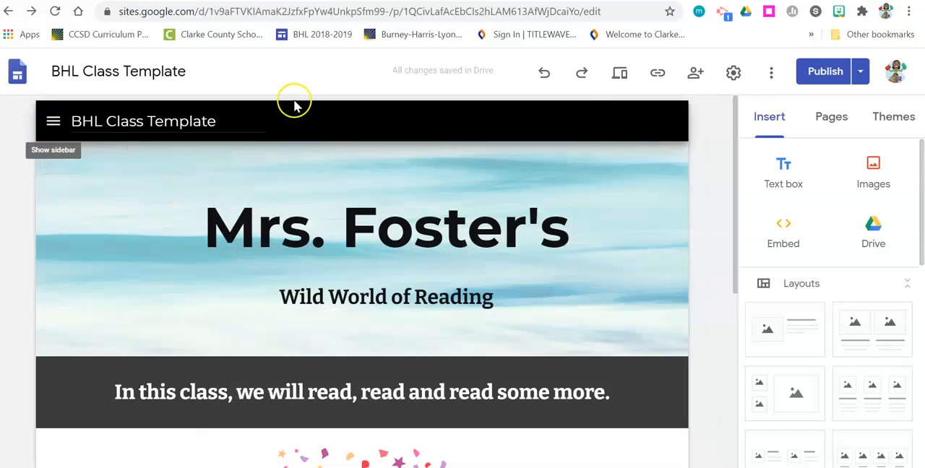
click(54, 123)
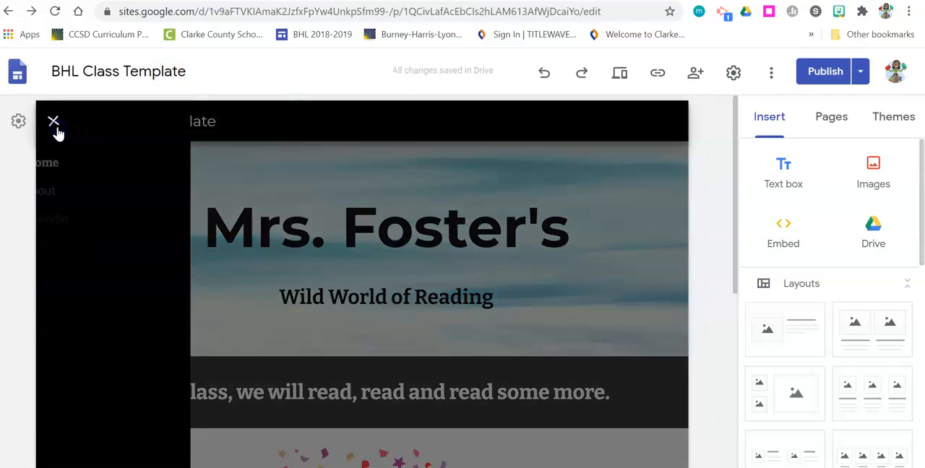
click(53, 121)
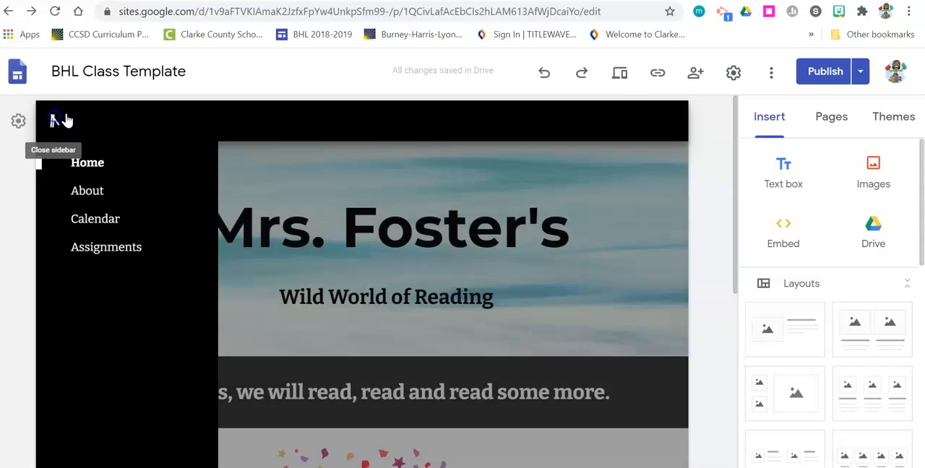
Step: Switch the site's navigation mode back to Top in the settings
click(734, 72)
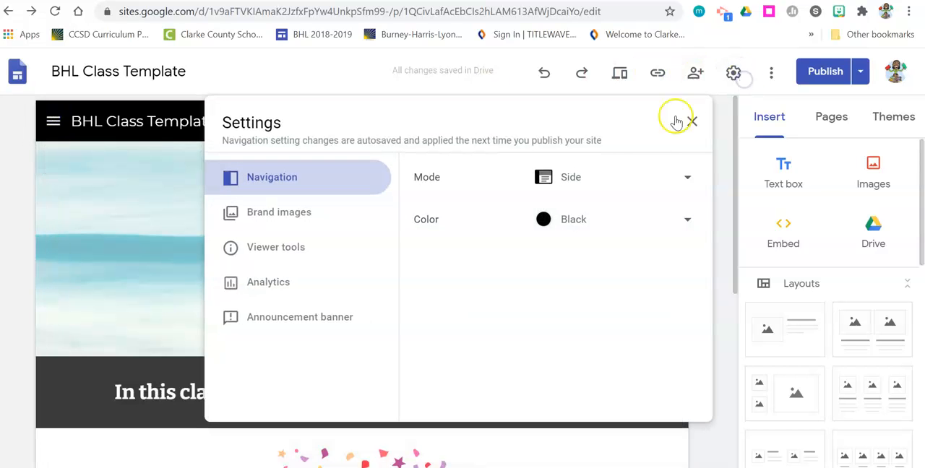
click(696, 179)
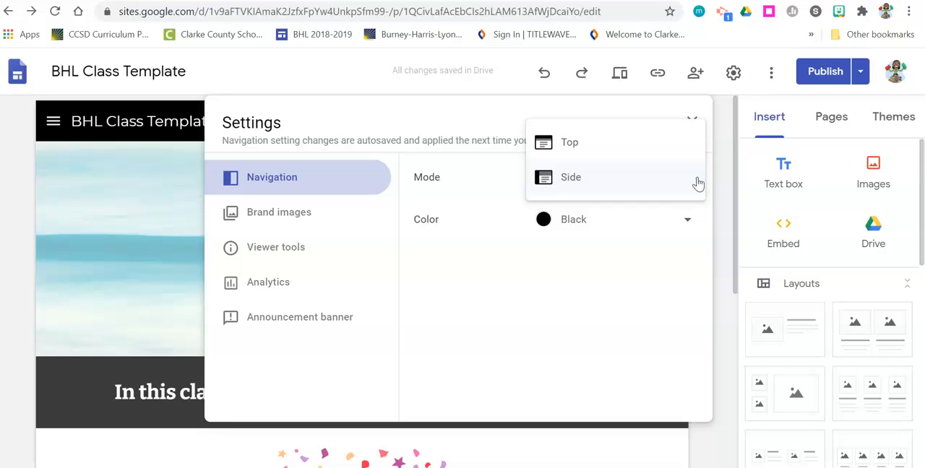
click(613, 145)
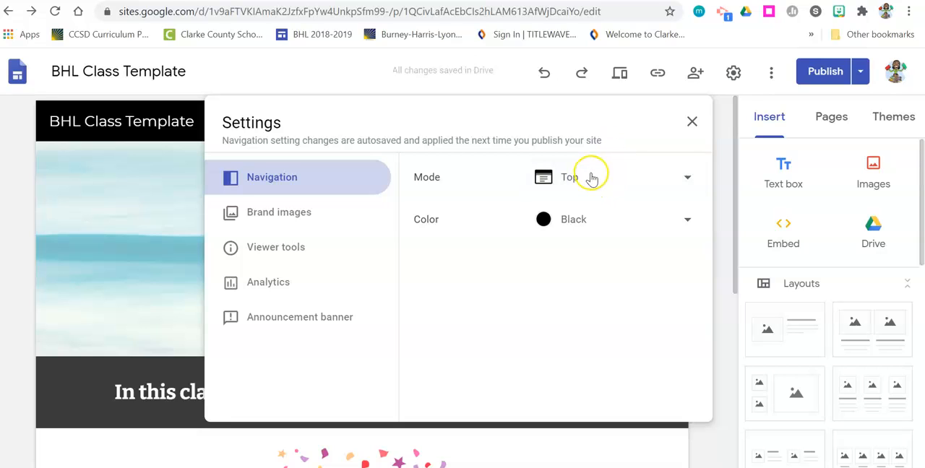
Step: Try the White and Transparent navigation colors, then set the navigation color back to Black
click(580, 221)
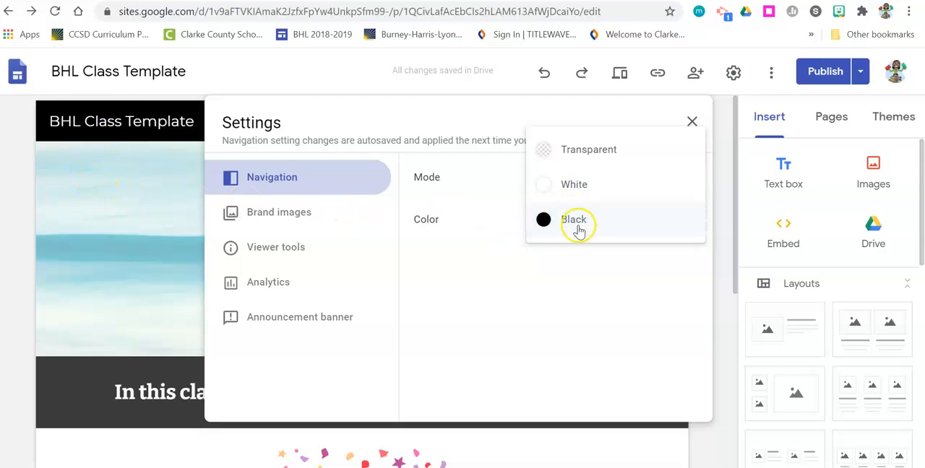
click(568, 187)
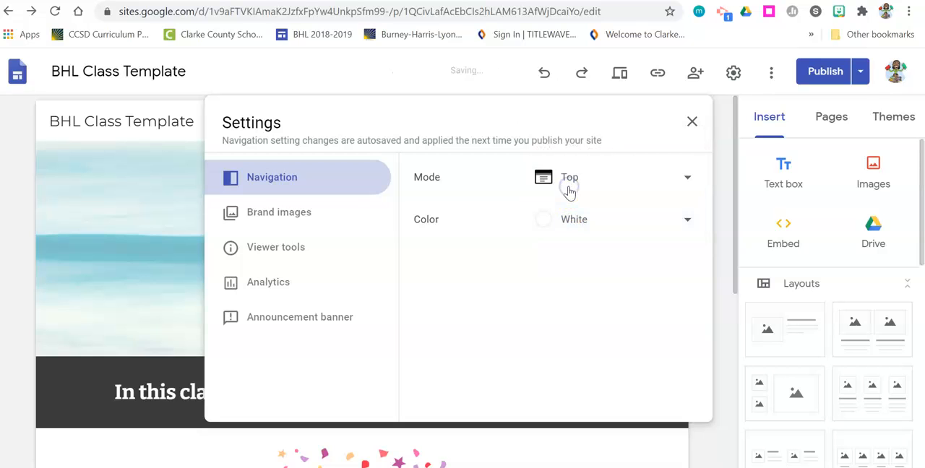
click(572, 228)
click(557, 182)
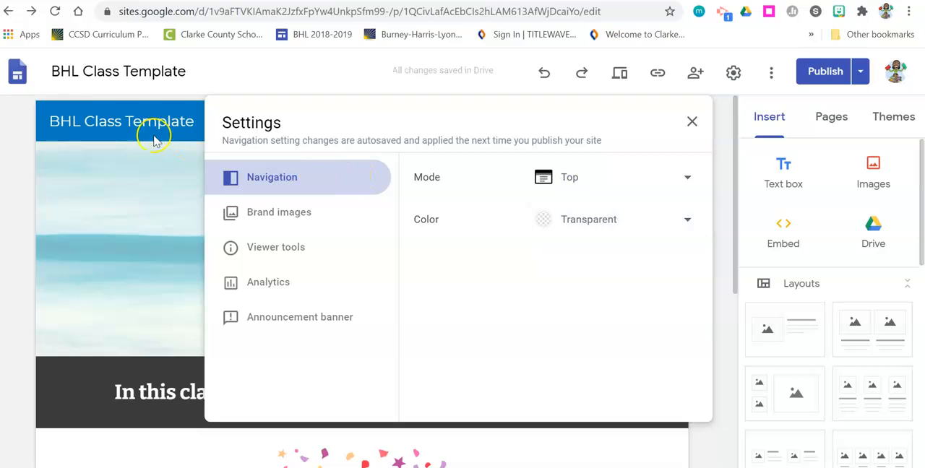
click(574, 221)
click(546, 298)
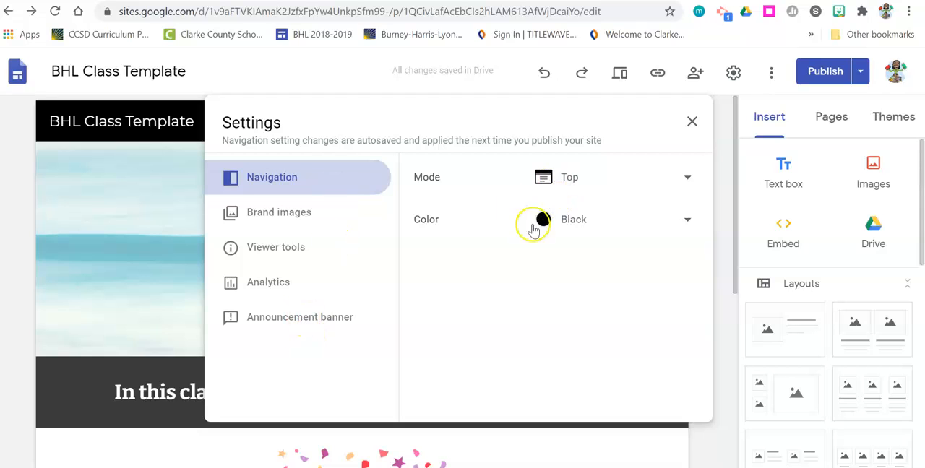
Step: Enter the announcement banner message "Complete This Google Form by Thursday."
click(268, 322)
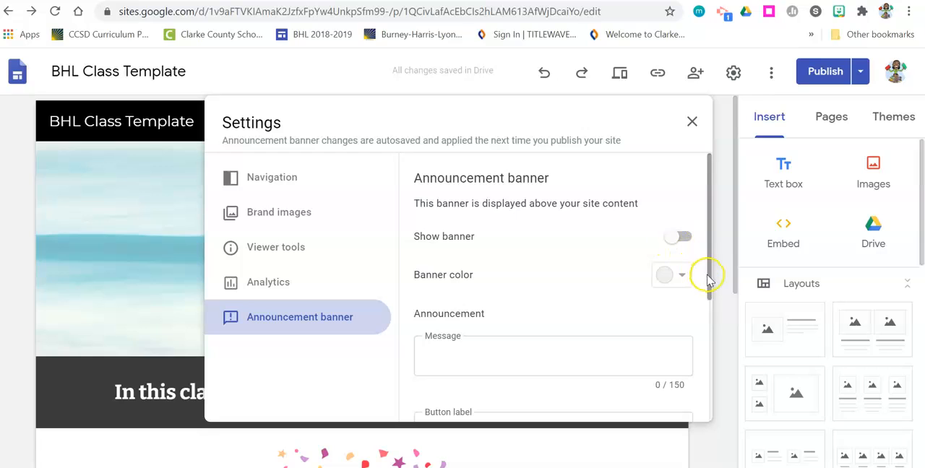
drag(709, 283, 709, 324)
click(555, 279)
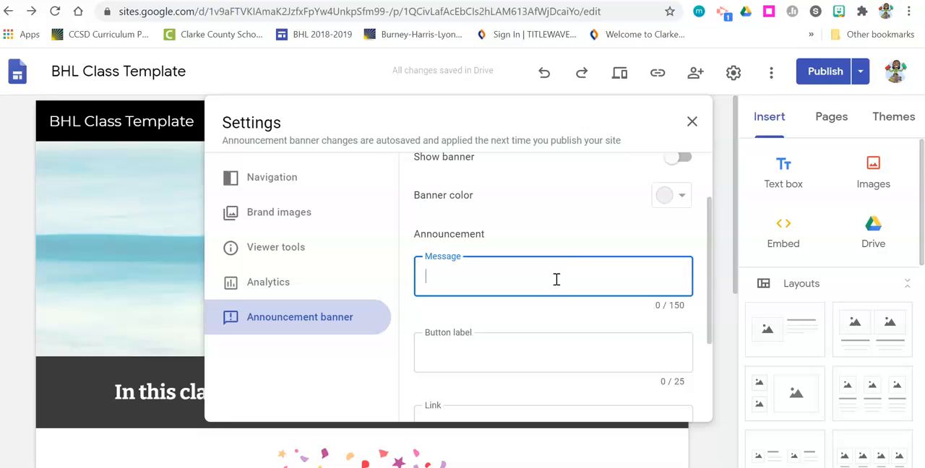
text(C)
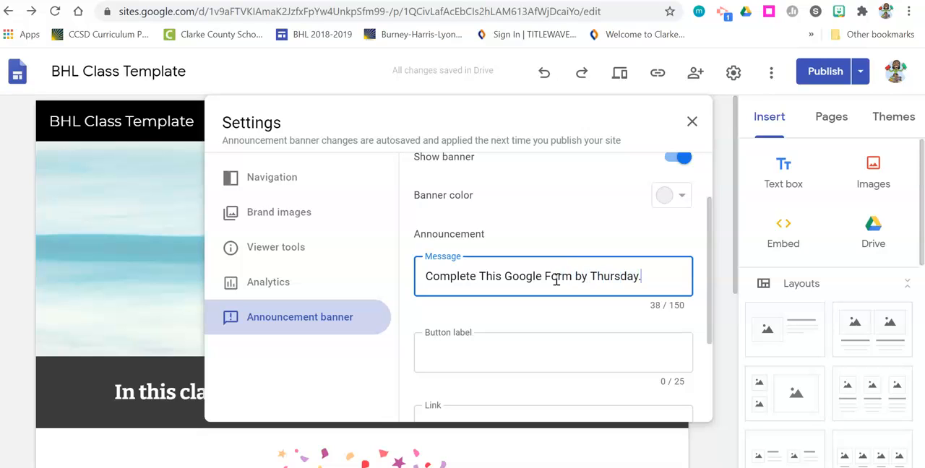
Step: Review the banner's link page choices and the Open in new tab option, leaving both unset, and close the settings
drag(710, 306, 709, 354)
click(576, 334)
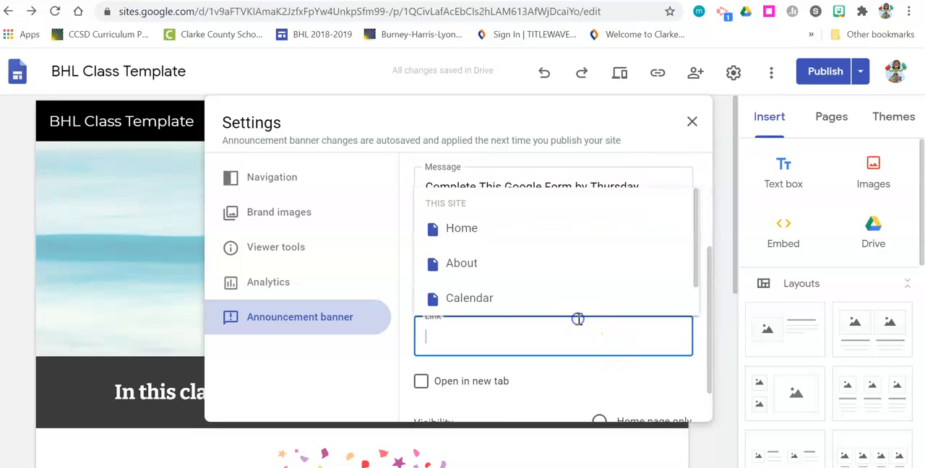
click(699, 230)
drag(694, 226, 683, 287)
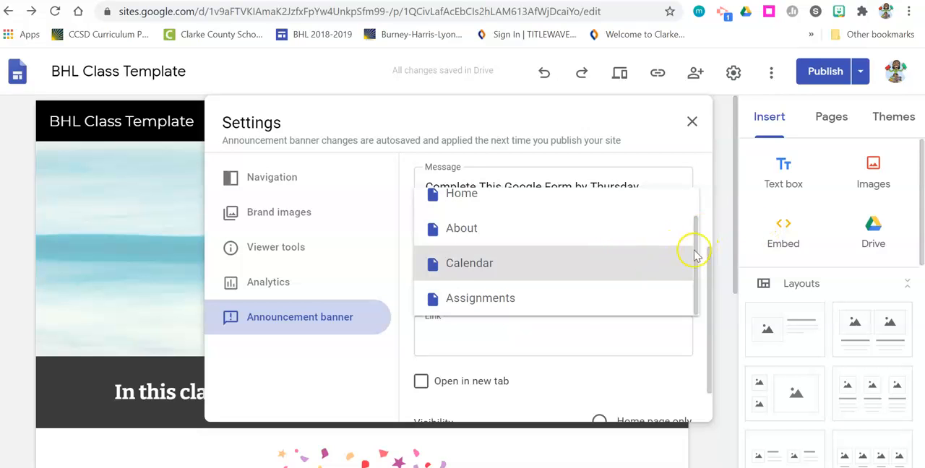
click(619, 334)
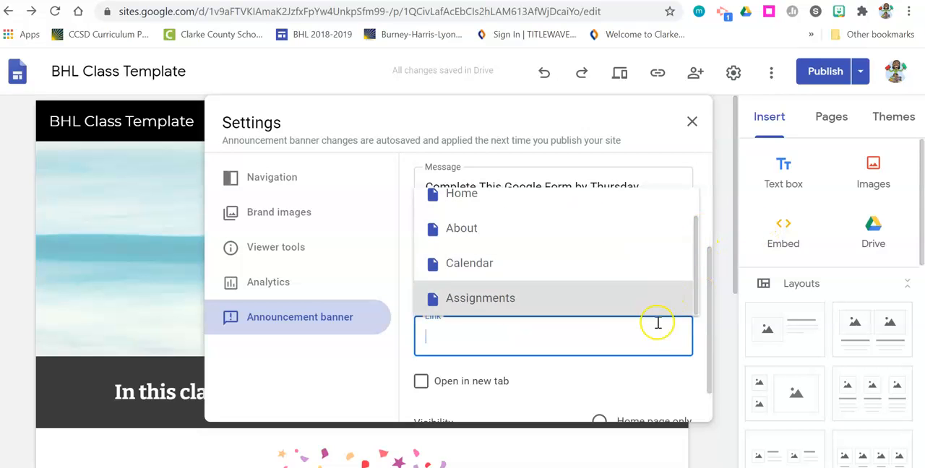
click(577, 387)
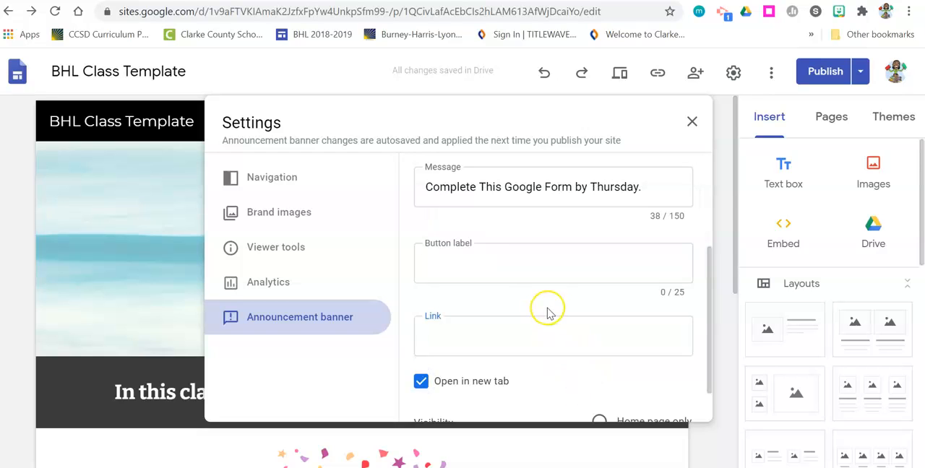
scroll(463, 391, down, 1)
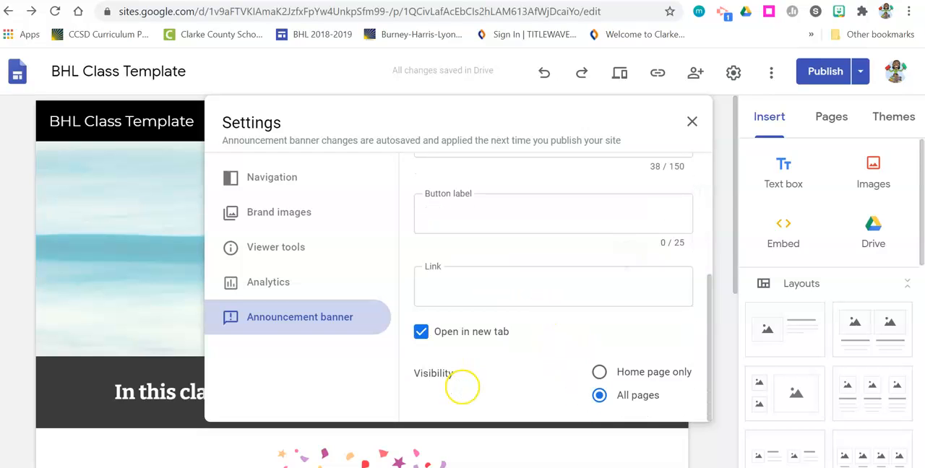
click(420, 334)
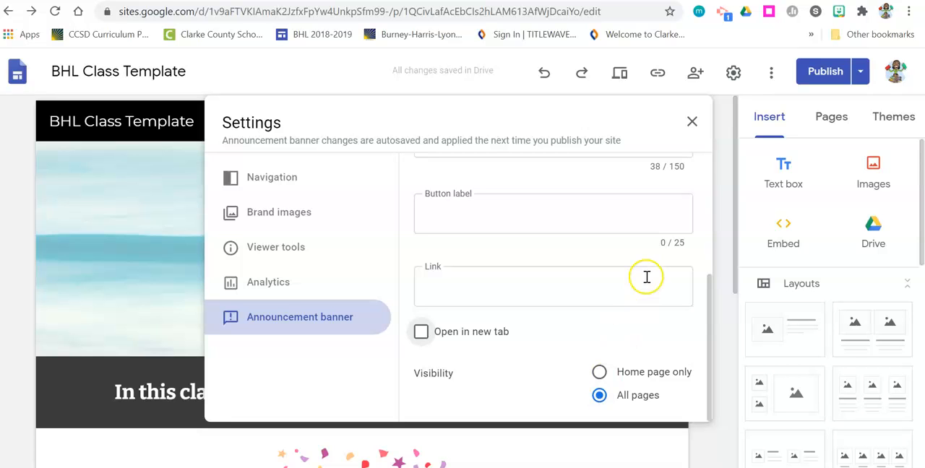
click(693, 124)
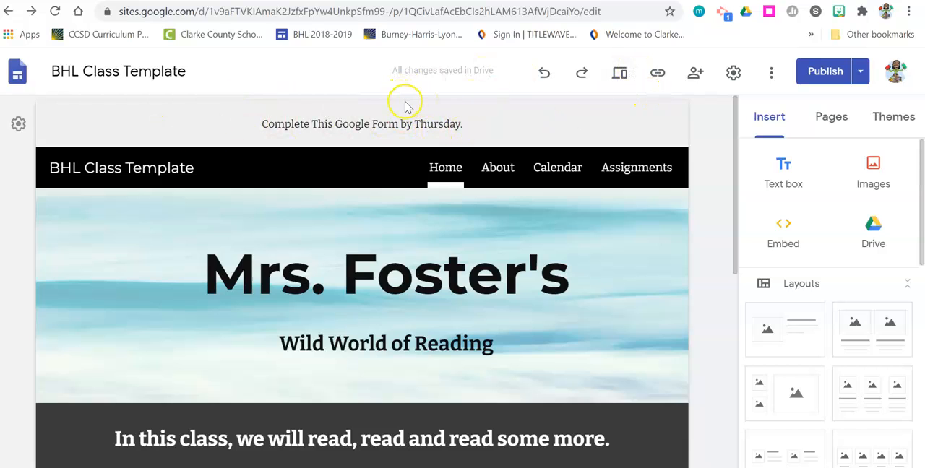
Step: Set the announcement banner color to Red and close the banner settings
click(17, 124)
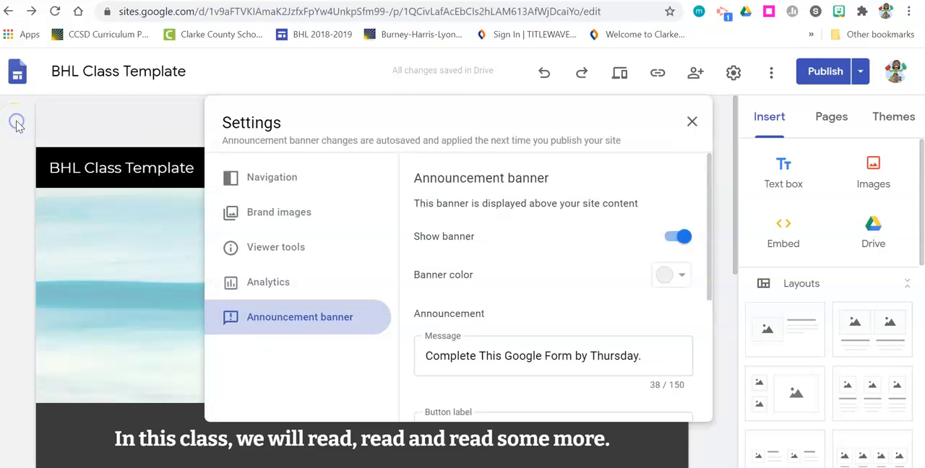
click(676, 275)
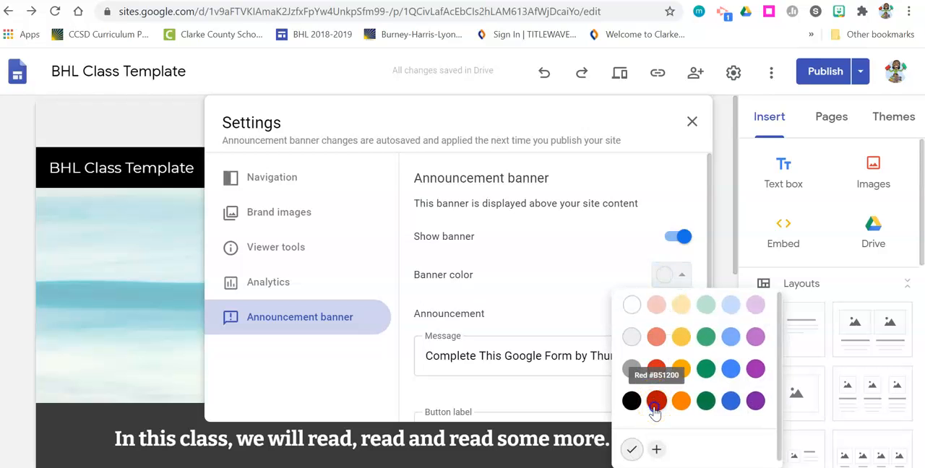
click(655, 402)
click(690, 119)
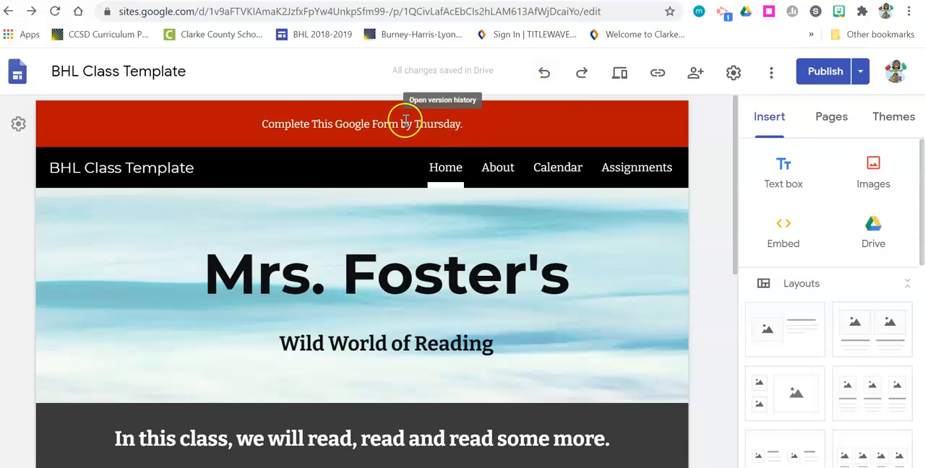
Step: Undo the last two changes to the site
click(544, 73)
click(544, 73)
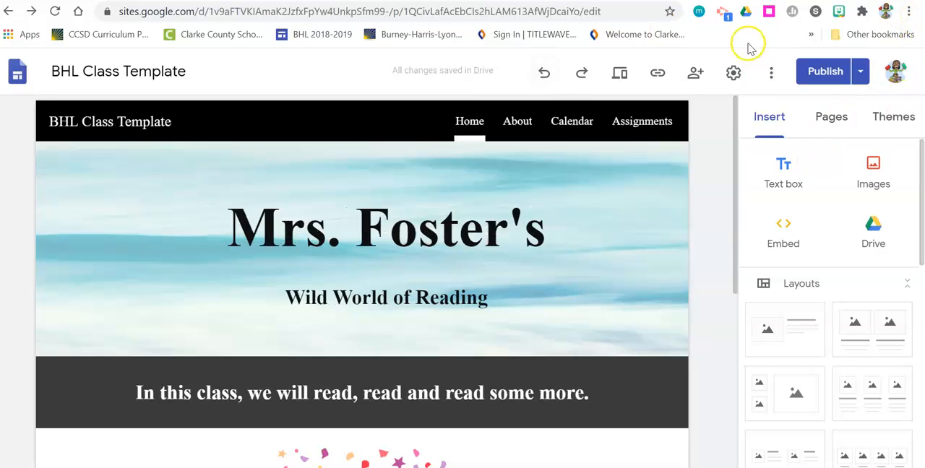
Step: Open version history, preview the July 28, 5:39 PM version's Calendar, About and Home pages, and go back to the editor
click(770, 75)
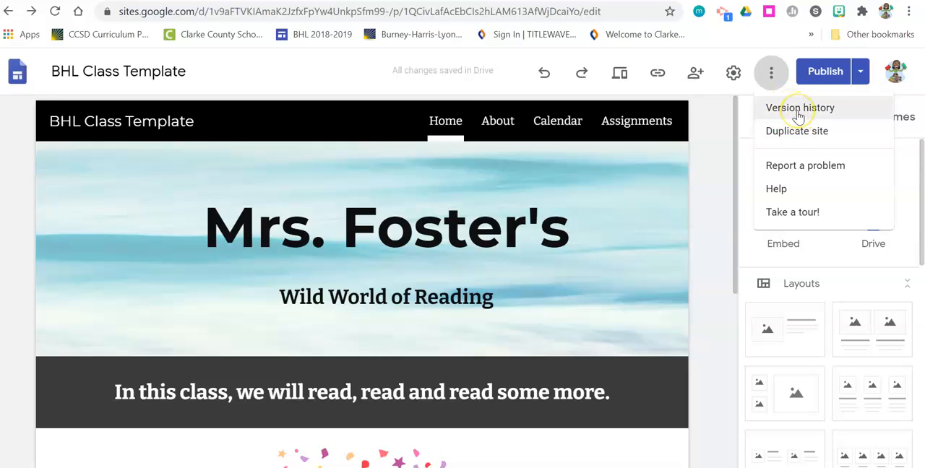
click(795, 141)
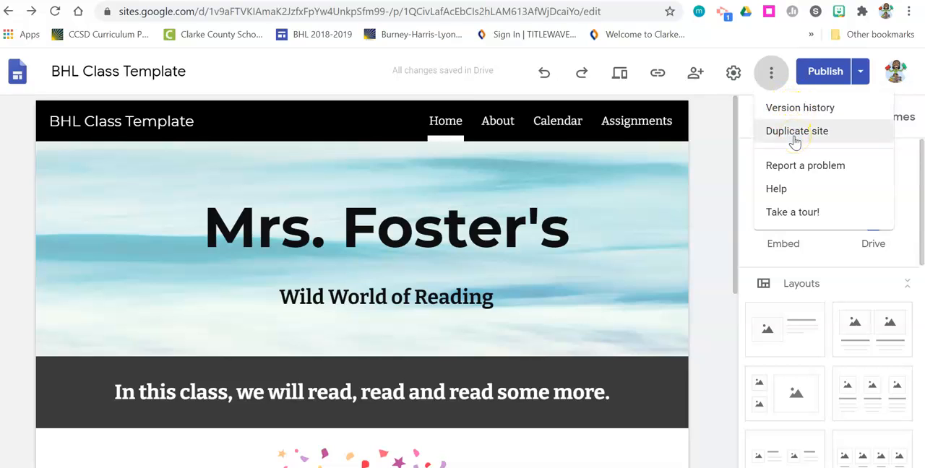
click(800, 108)
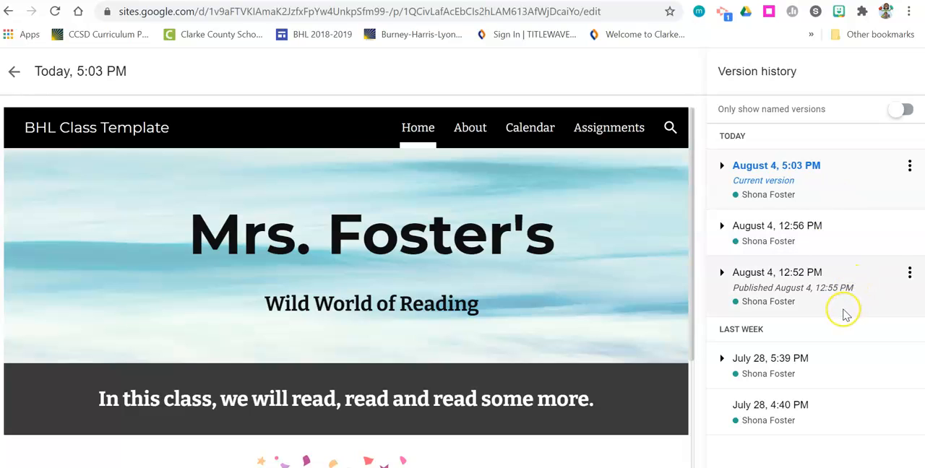
click(820, 366)
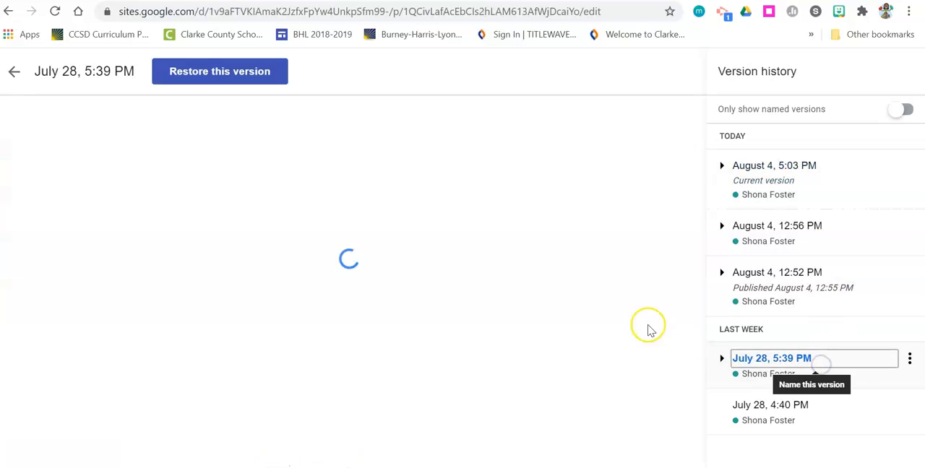
click(518, 128)
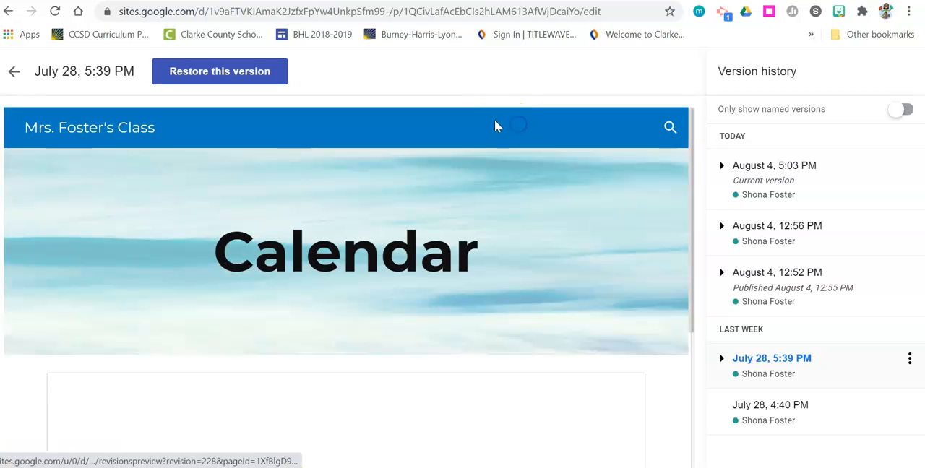
click(469, 128)
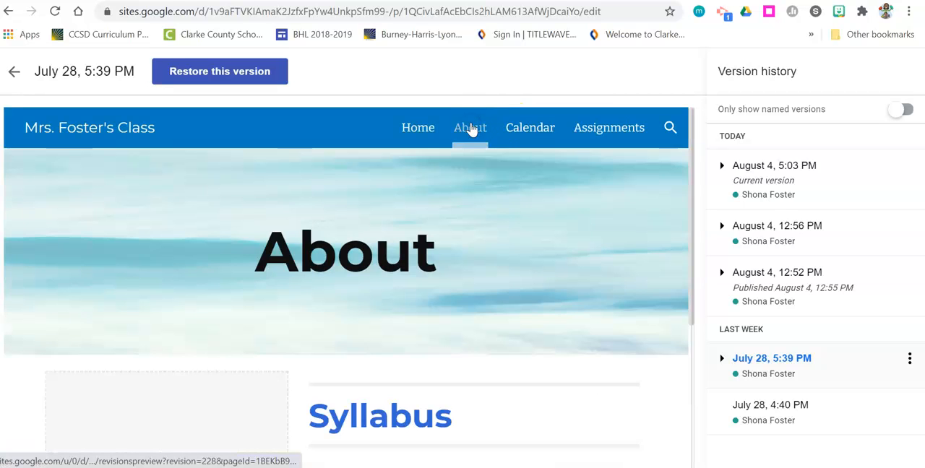
click(419, 129)
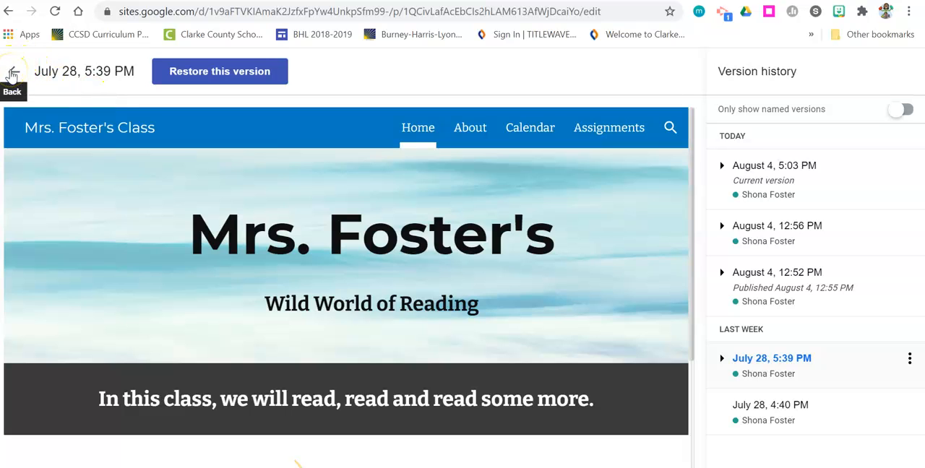
click(17, 72)
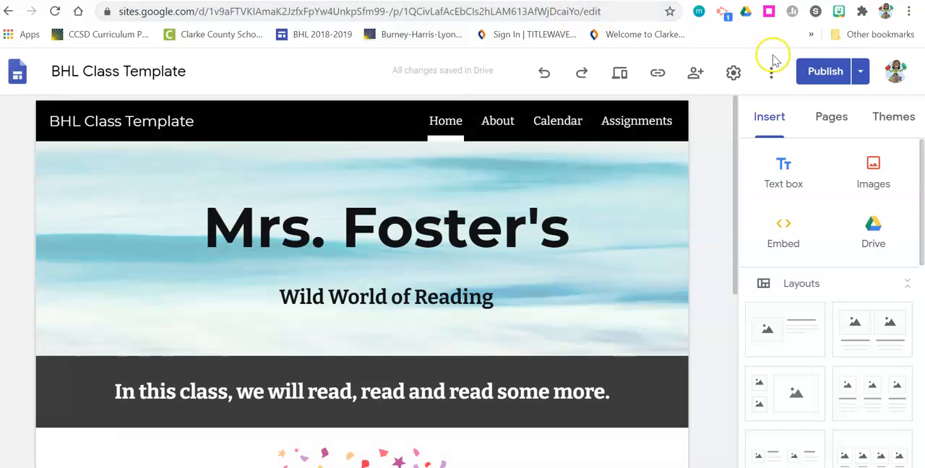
Step: Duplicate the site, keeping the default copy name and My Drive folder
click(772, 74)
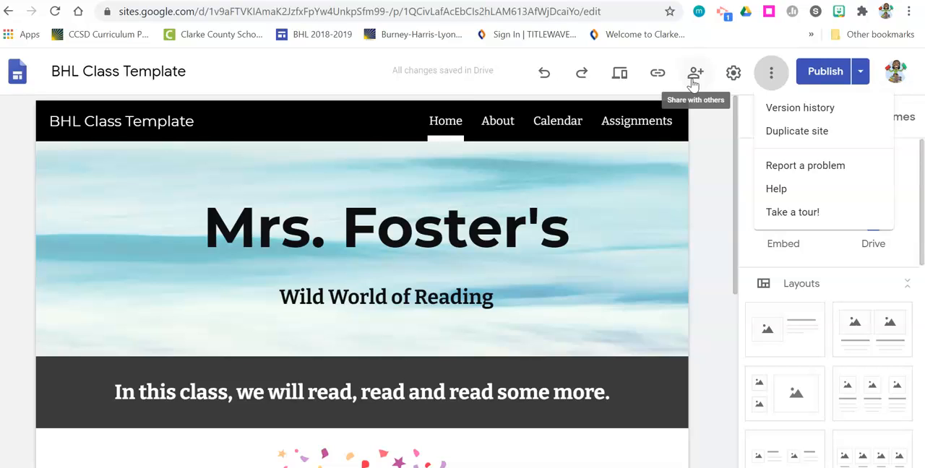
click(812, 136)
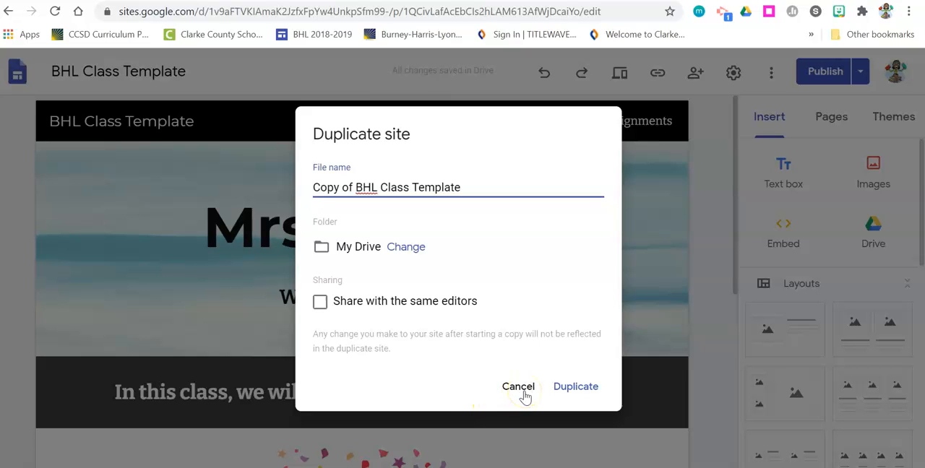
click(577, 387)
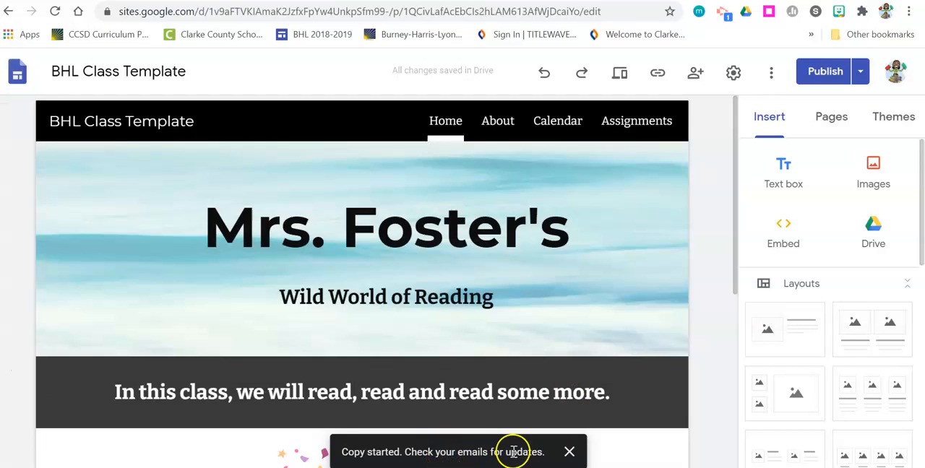
Step: Switch to Gmail and open the copied site from the "Your copy is ready" email
click(164, 0)
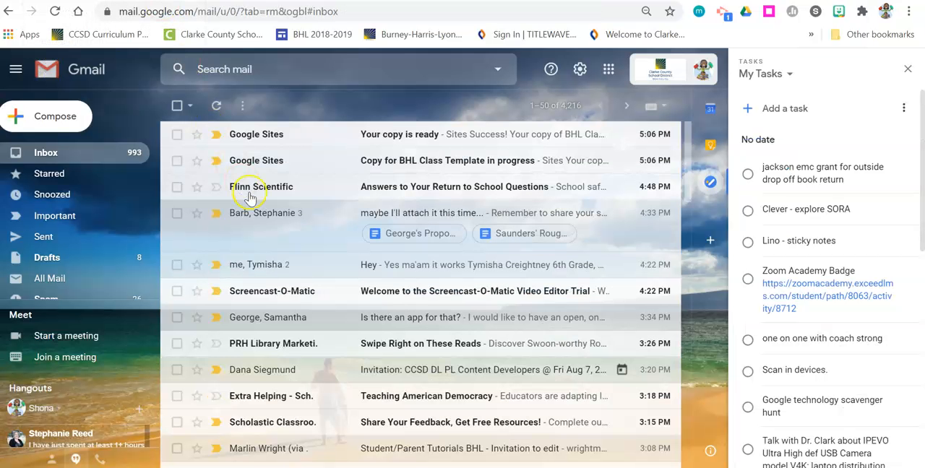
click(342, 142)
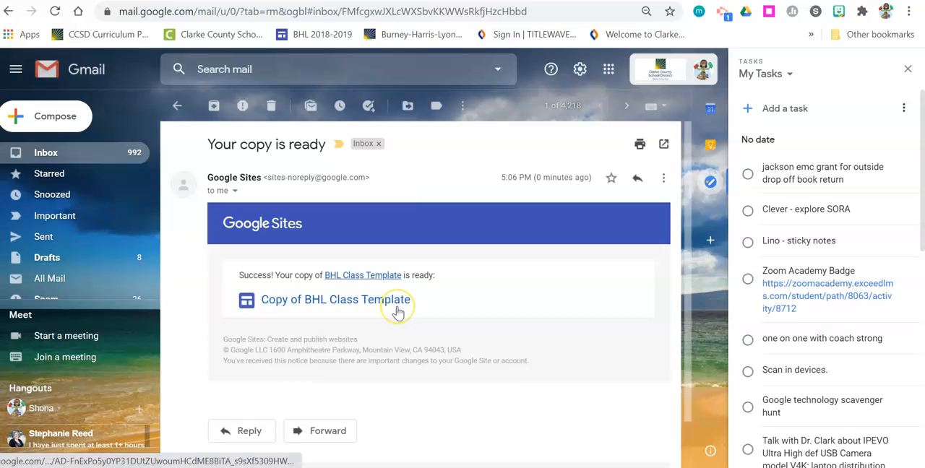
click(364, 301)
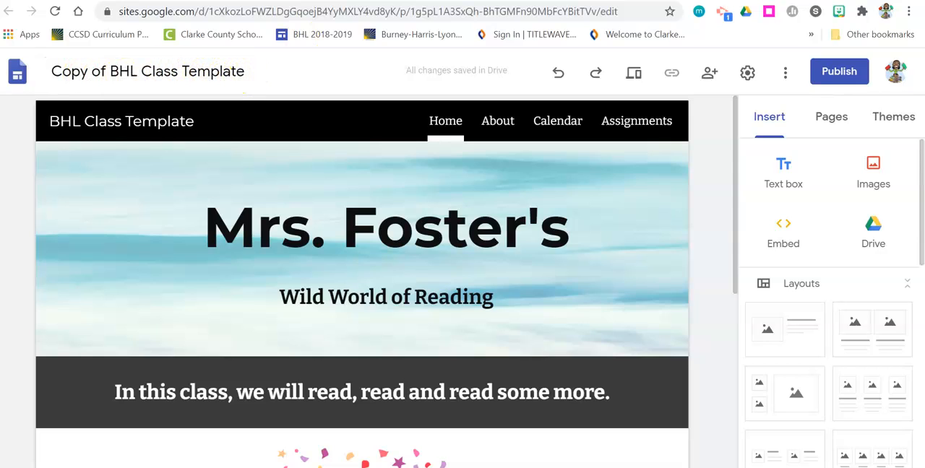
click(432, 1)
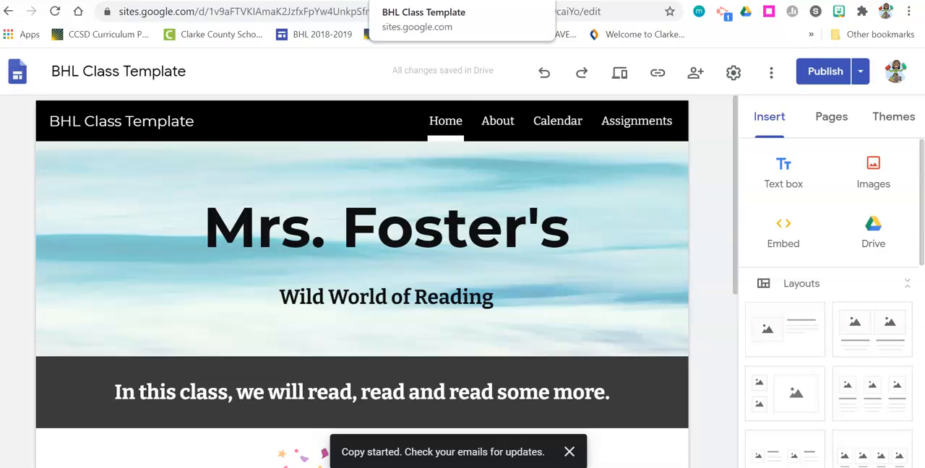
click(368, 1)
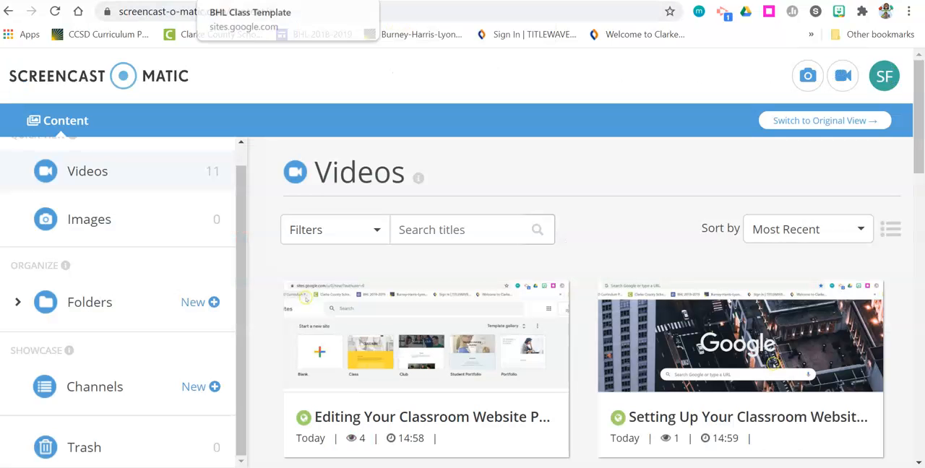
click(275, 0)
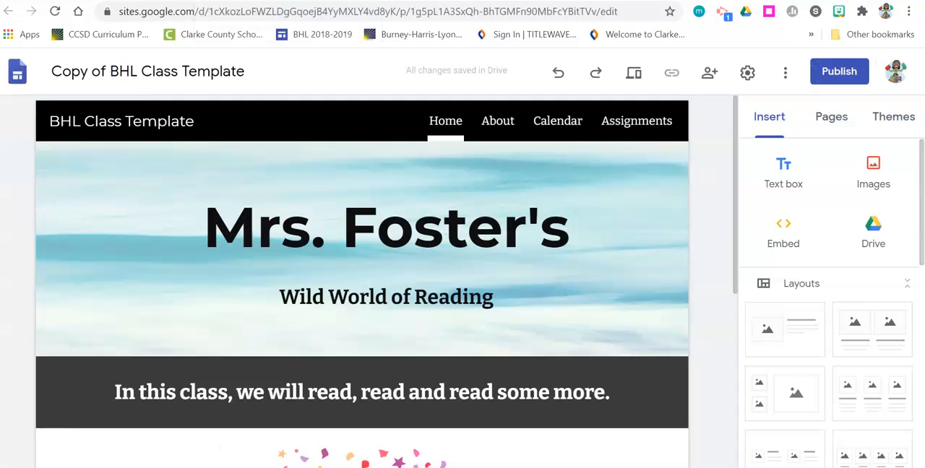
click(785, 72)
click(793, 132)
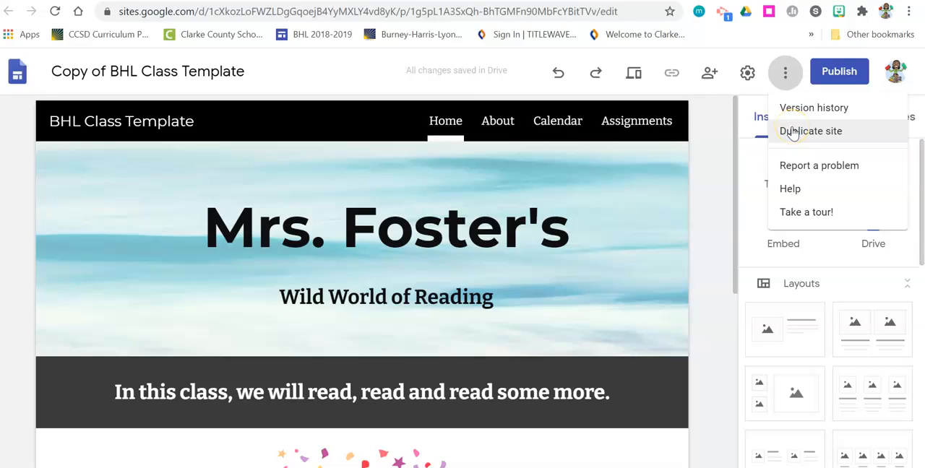
click(712, 174)
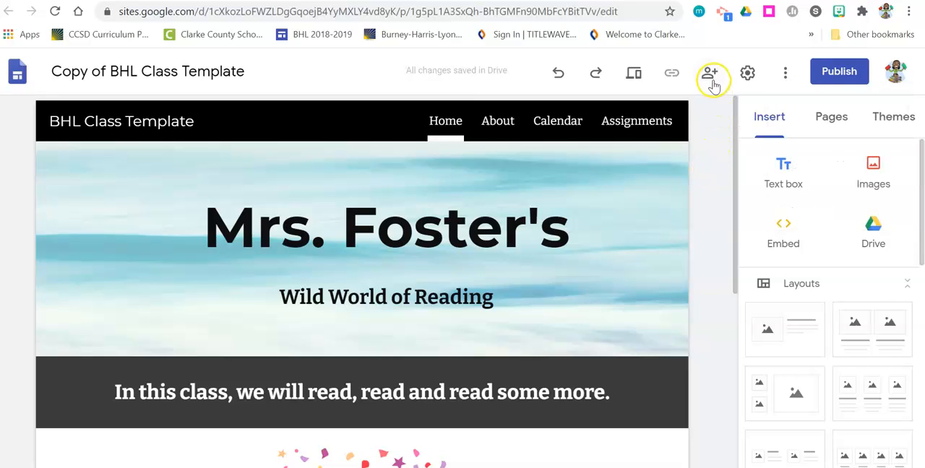
Step: Open the Publish dialog and its viewer sharing settings, then cancel without publishing
click(850, 72)
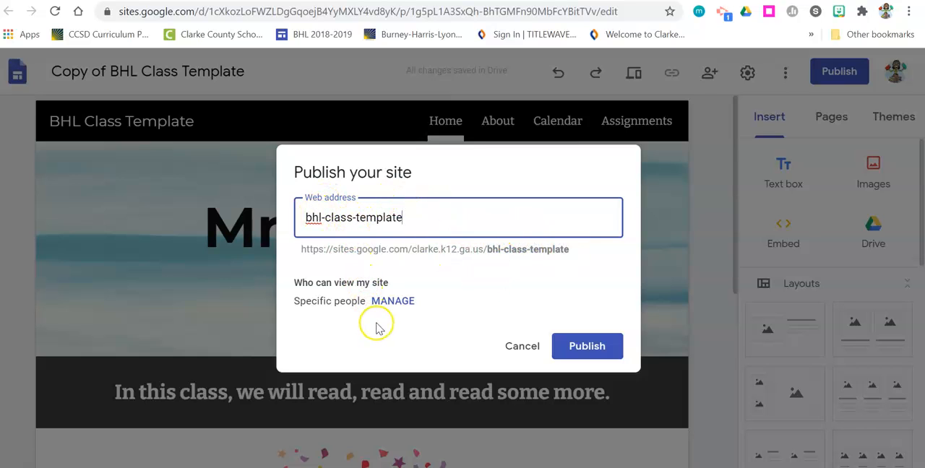
click(387, 301)
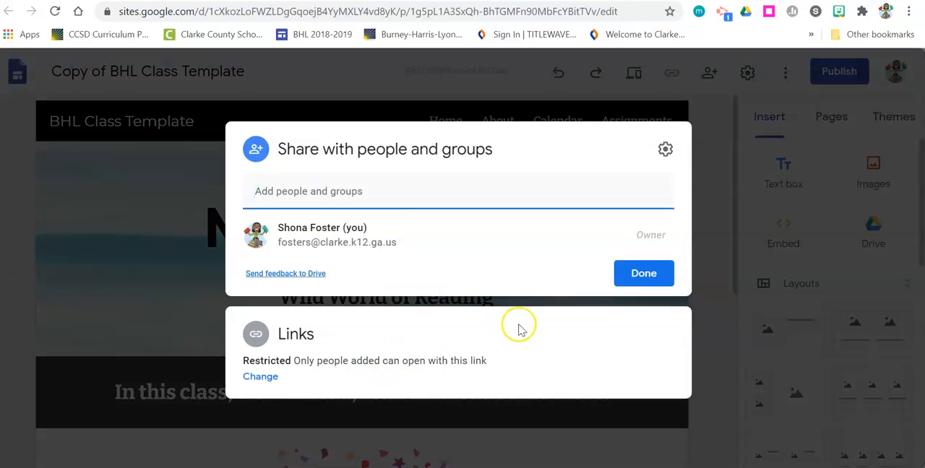
click(711, 257)
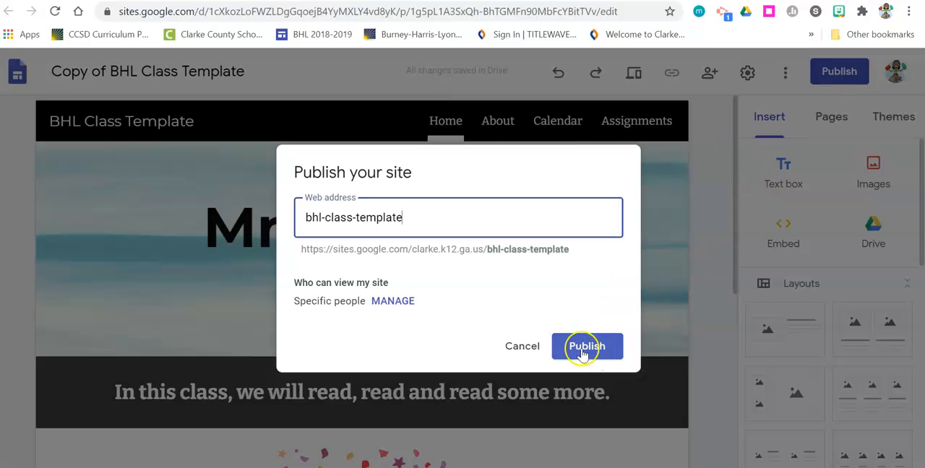
click(519, 346)
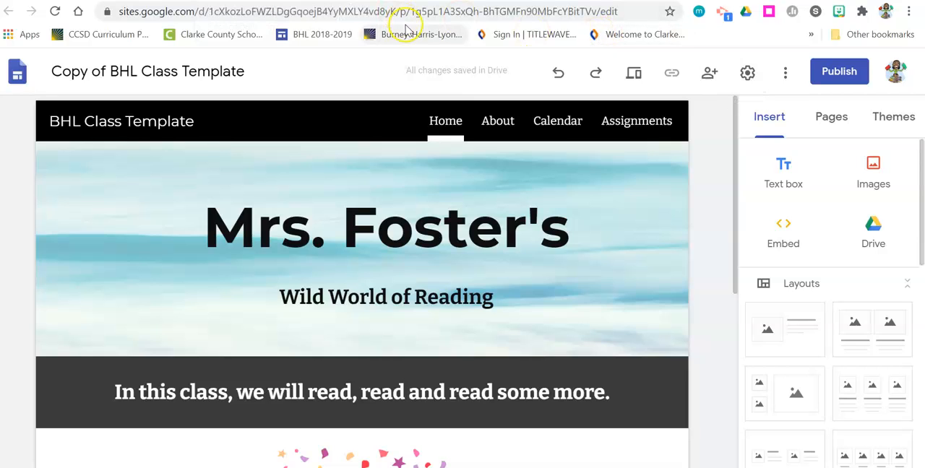
Step: Return to Gmail and open the original BHL Class Template site from the Sites home page
key(ctrl+shift+Tab)
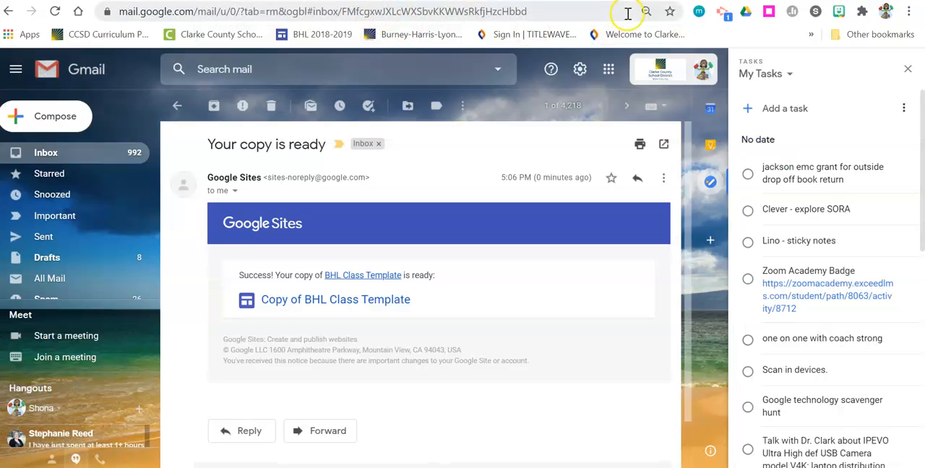
click(608, 70)
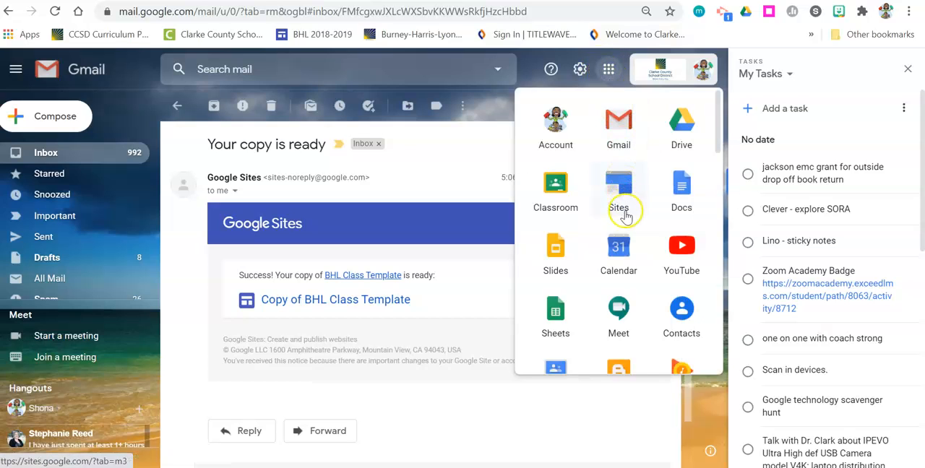
click(616, 183)
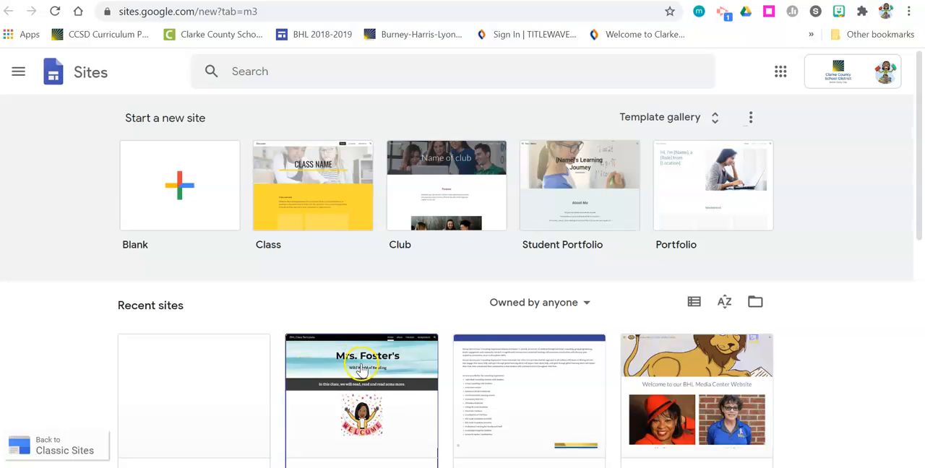
click(362, 369)
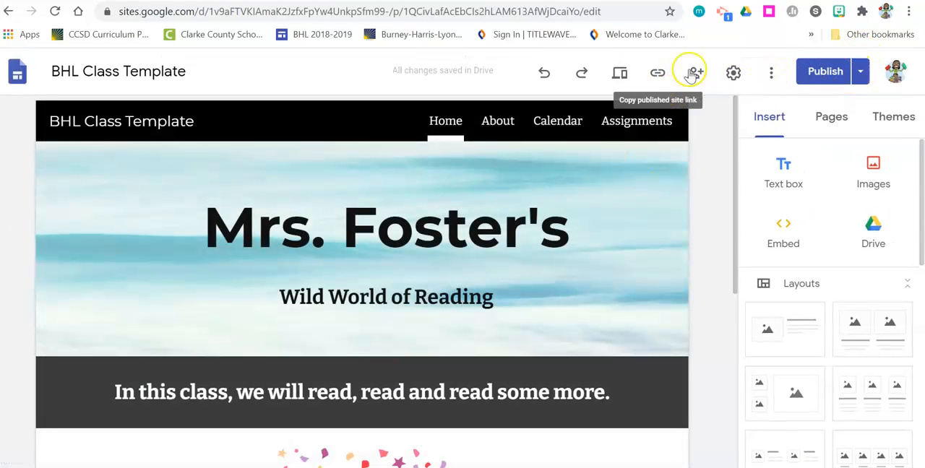
Step: Open the publish settings and the review-changes page, then return to the editor without saving
click(861, 75)
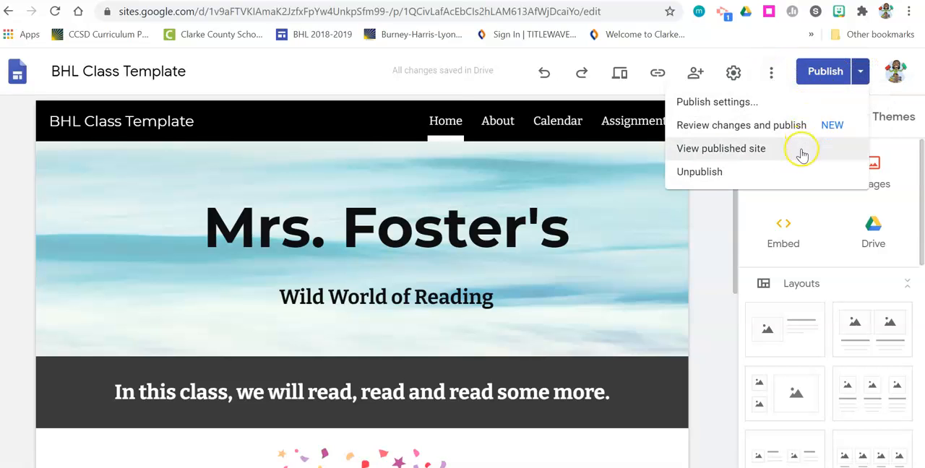
click(757, 99)
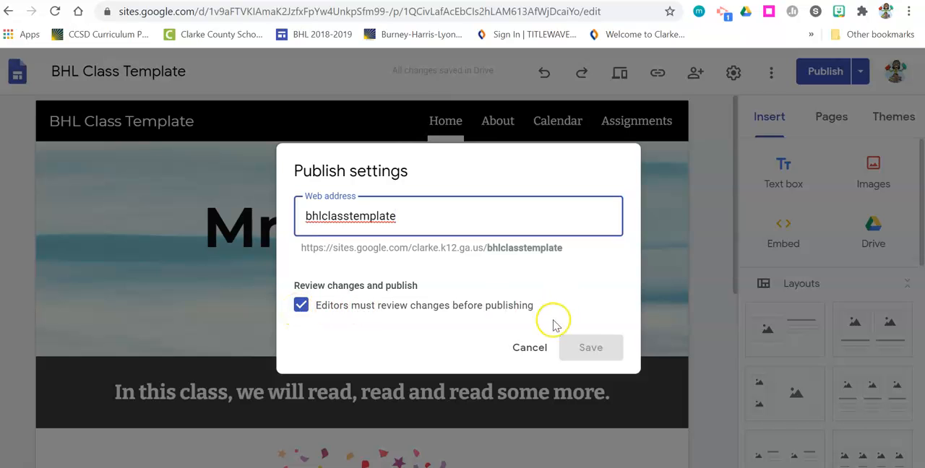
click(533, 348)
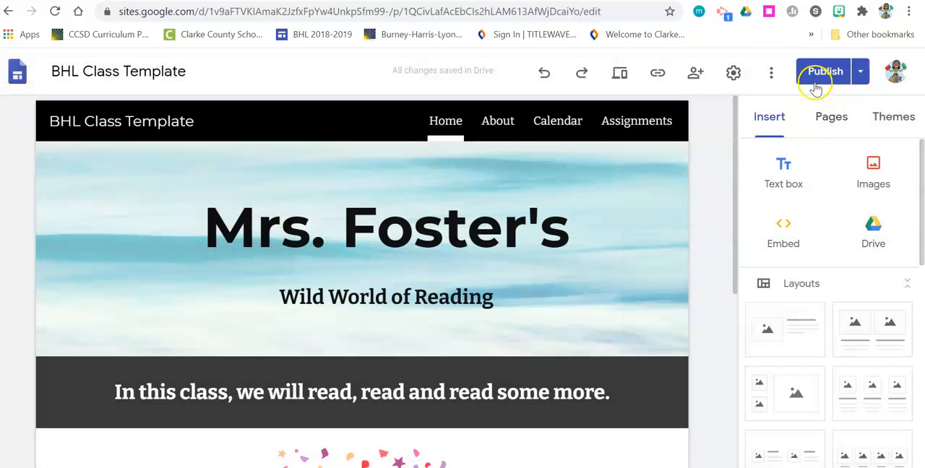
click(816, 75)
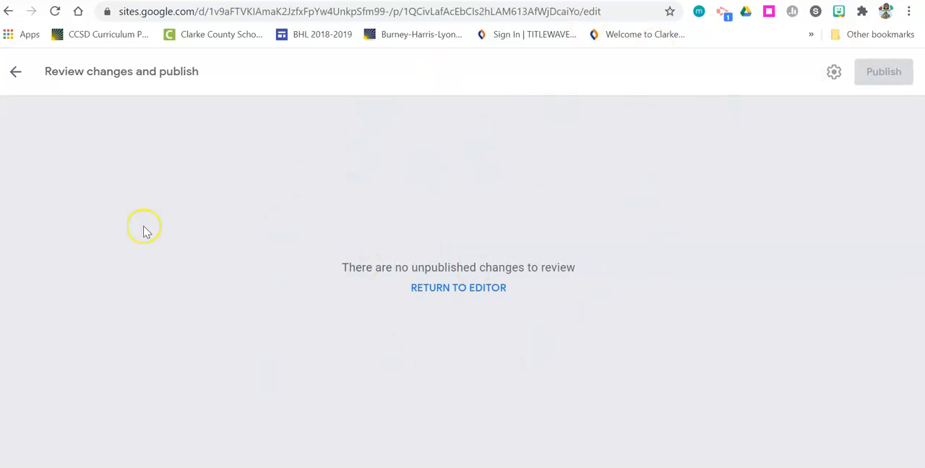
click(16, 72)
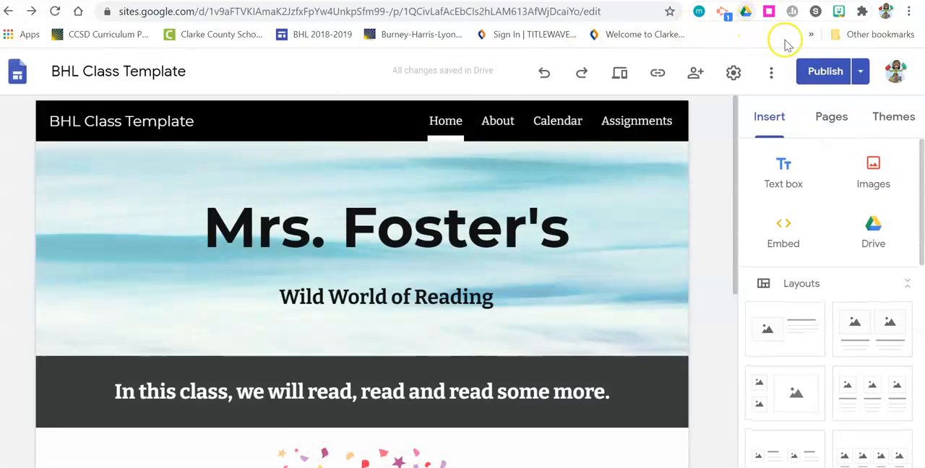
Step: View the published site in a new tab and go back to the editor
click(861, 71)
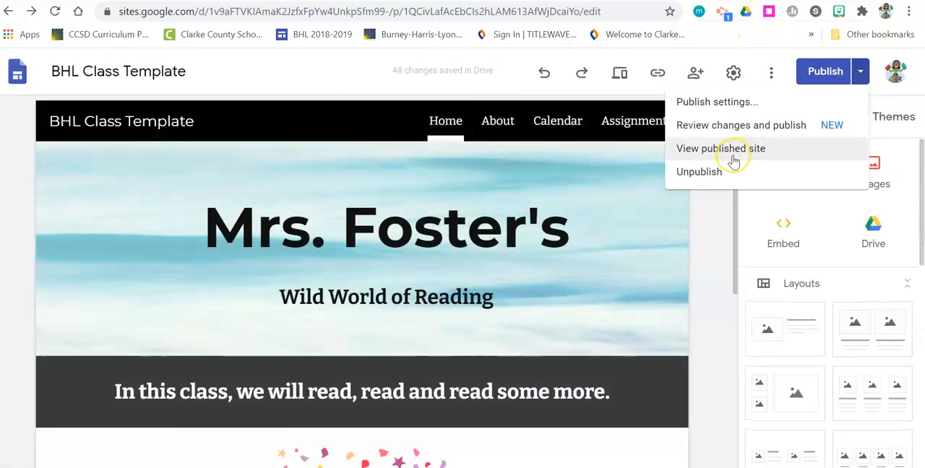
click(730, 158)
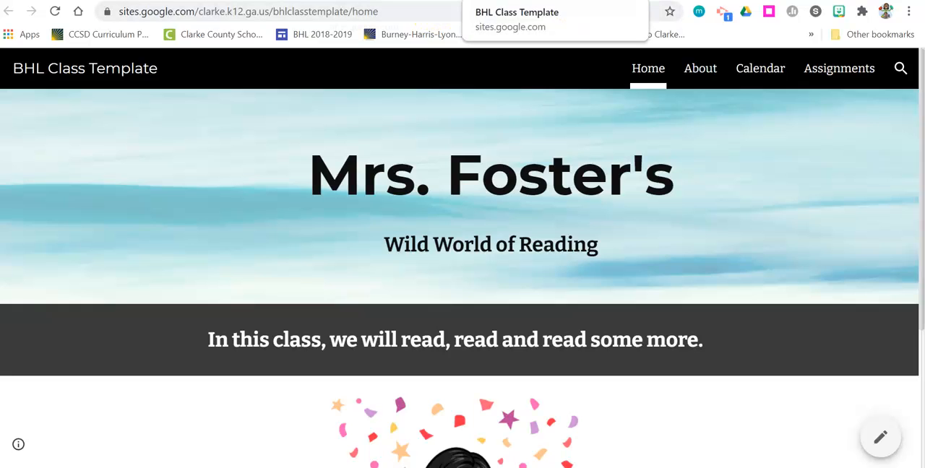
click(465, 1)
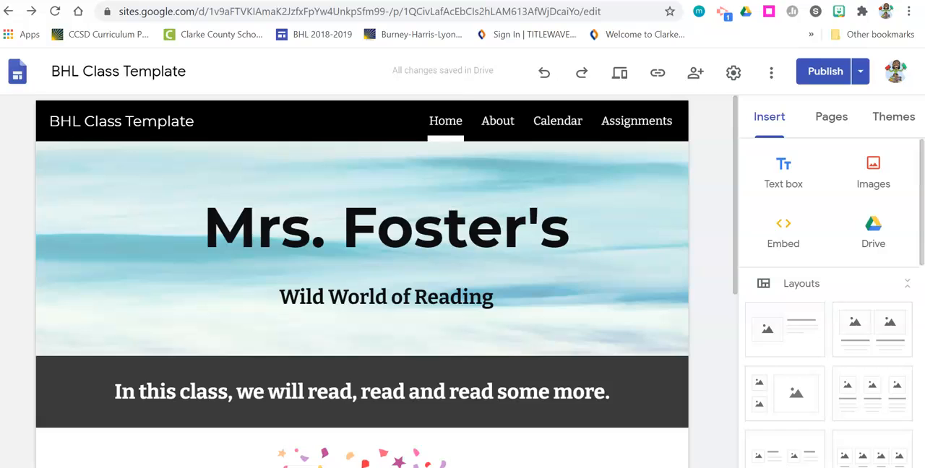
click(860, 77)
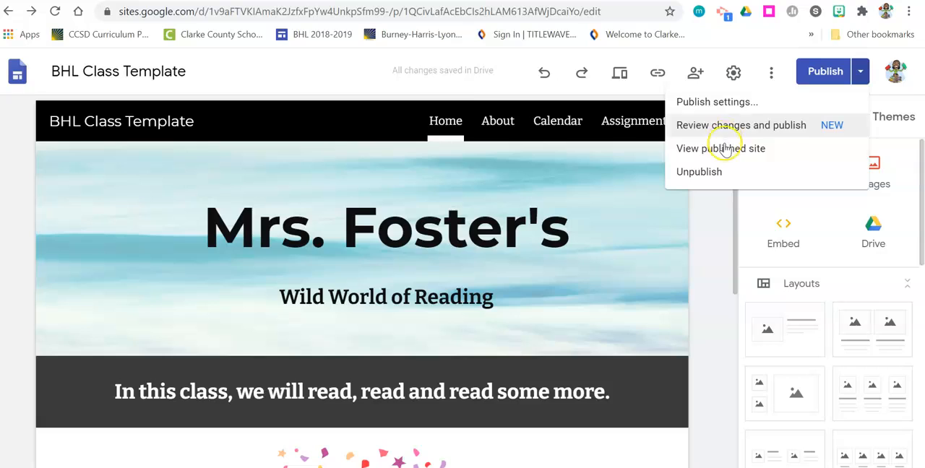
click(701, 222)
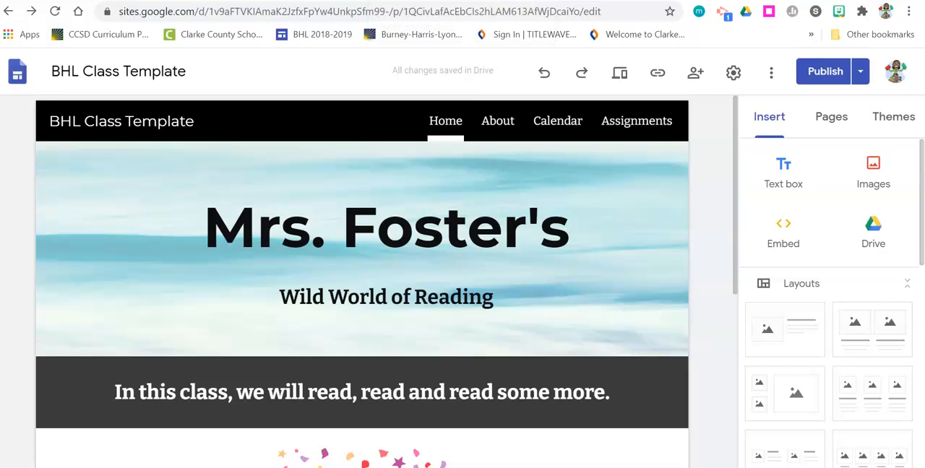
Step: In a new tab, open the school's BHL 2020-2021 staff site from the bookmarks
key(ctrl+t)
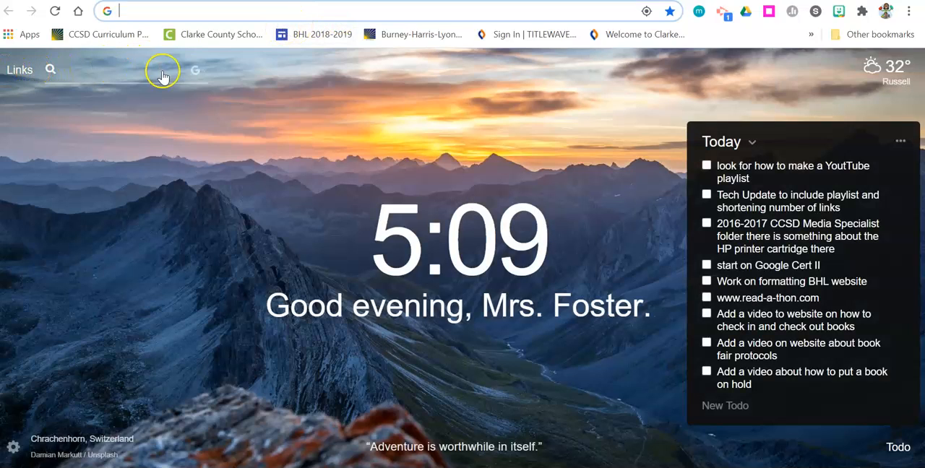
click(383, 42)
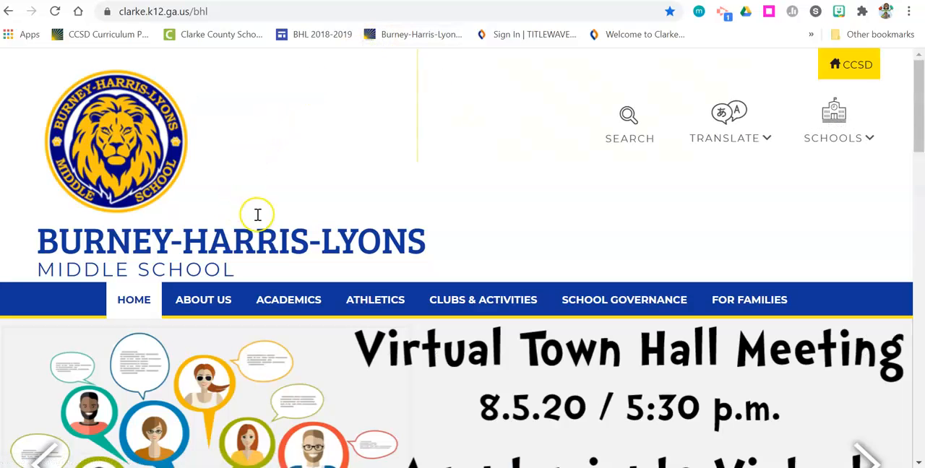
mouse_move(224, 298)
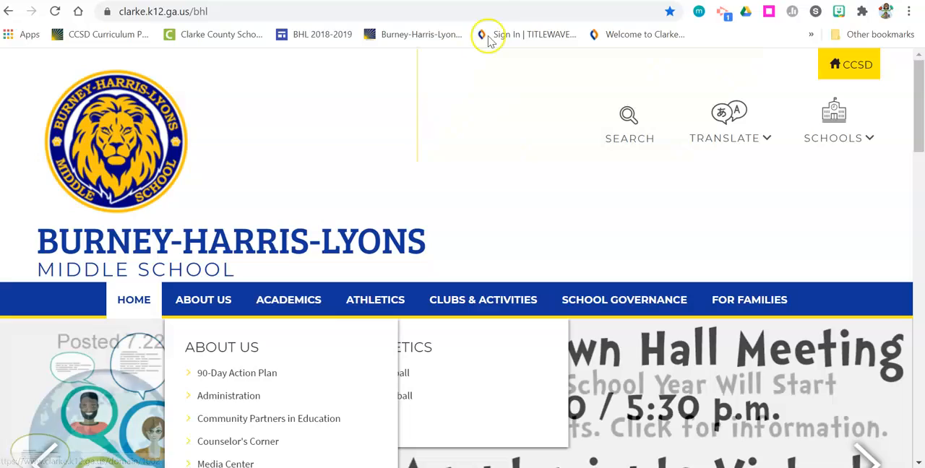
click(318, 35)
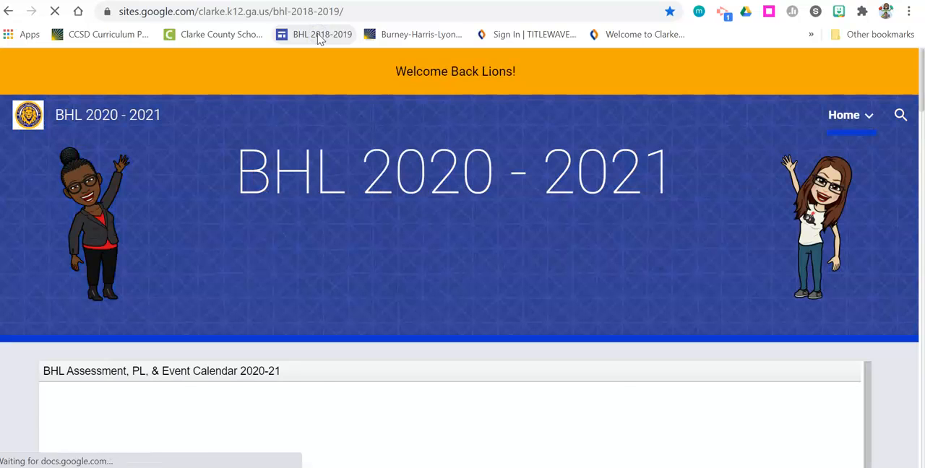
Step: Scroll the staff site's calendar and links, and open the BHL Media Center site
scroll(460, 301, down, 2)
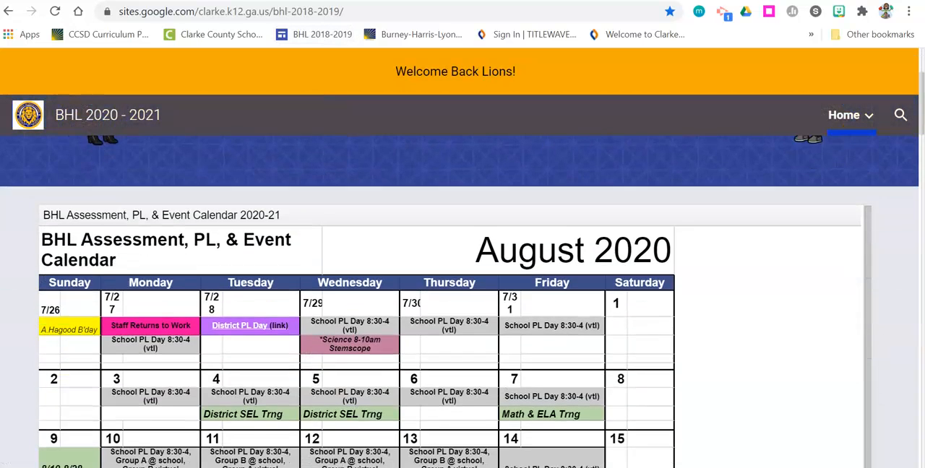
scroll(455, 303, down, 4)
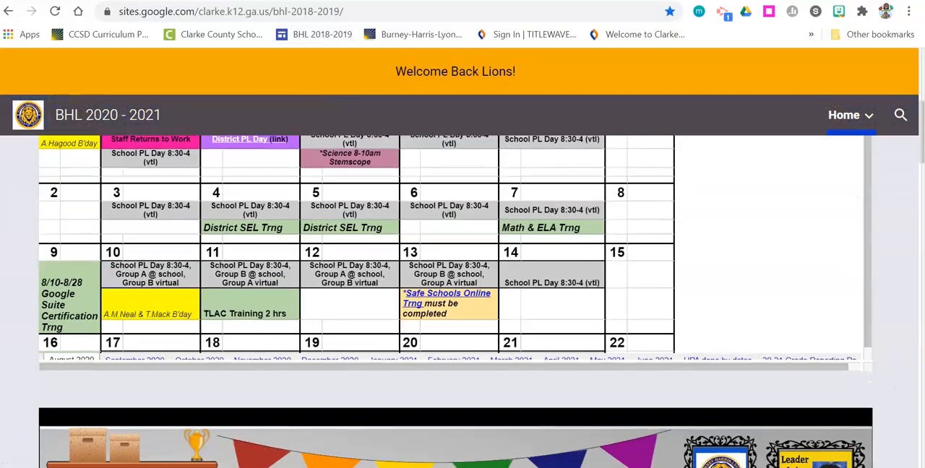
scroll(455, 304, down, 8)
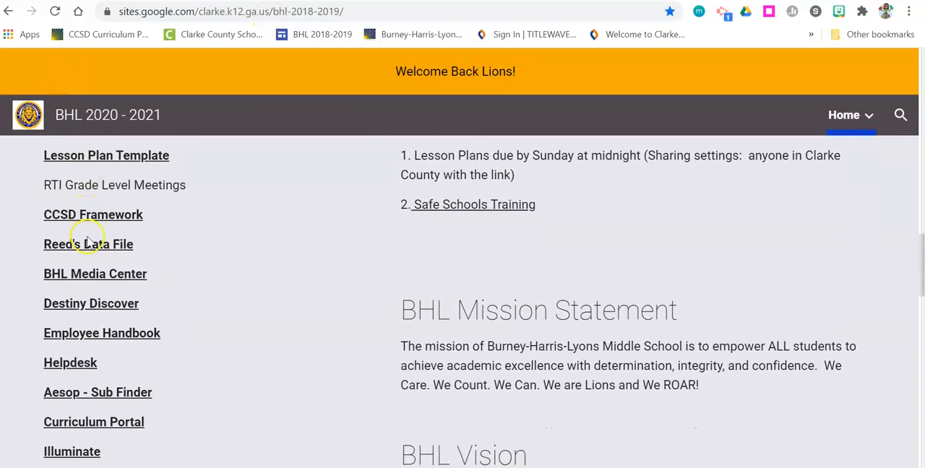
click(84, 276)
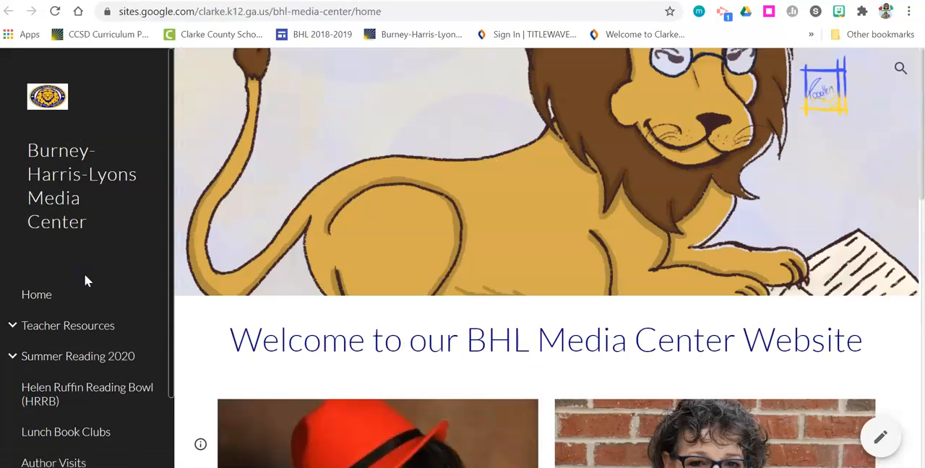
Step: Follow the media center's Schedule An Appointment link and choose the 30 Minute Meeting
scroll(108, 275, down, 7)
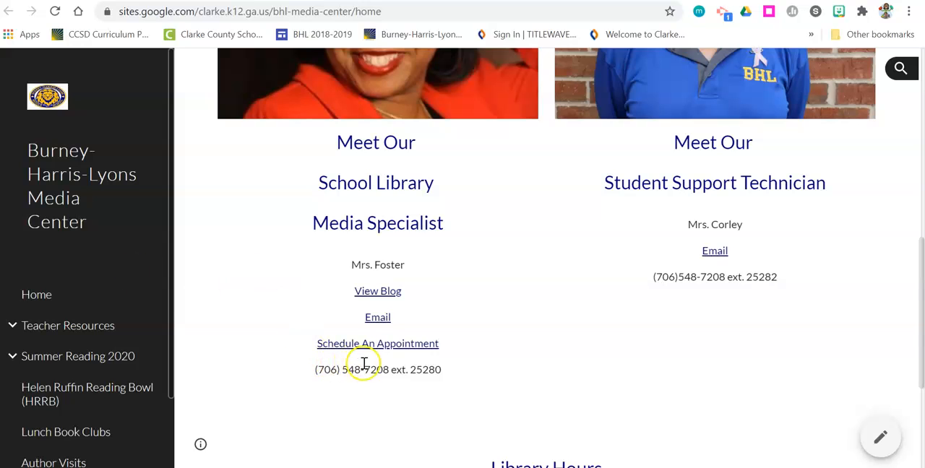
click(400, 345)
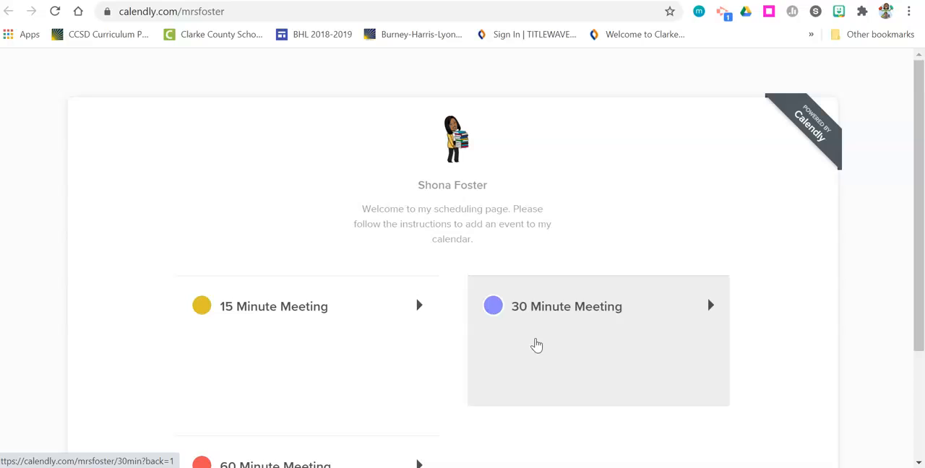
click(536, 345)
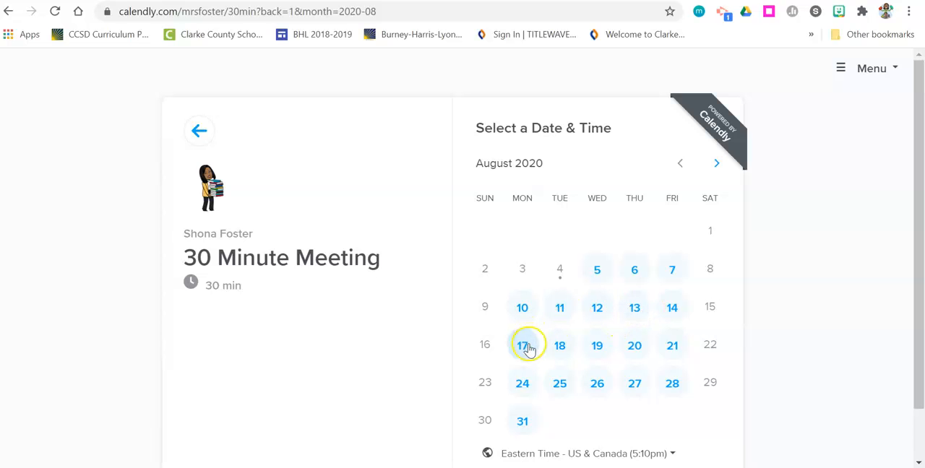
Step: Pick Monday, August 10 at 8:30am for the meeting, confirm the slot, and review the details form
click(522, 313)
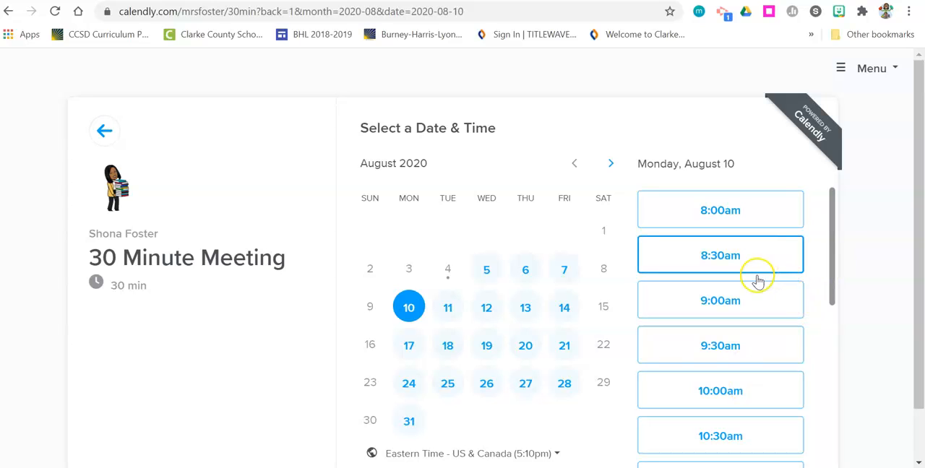
click(723, 266)
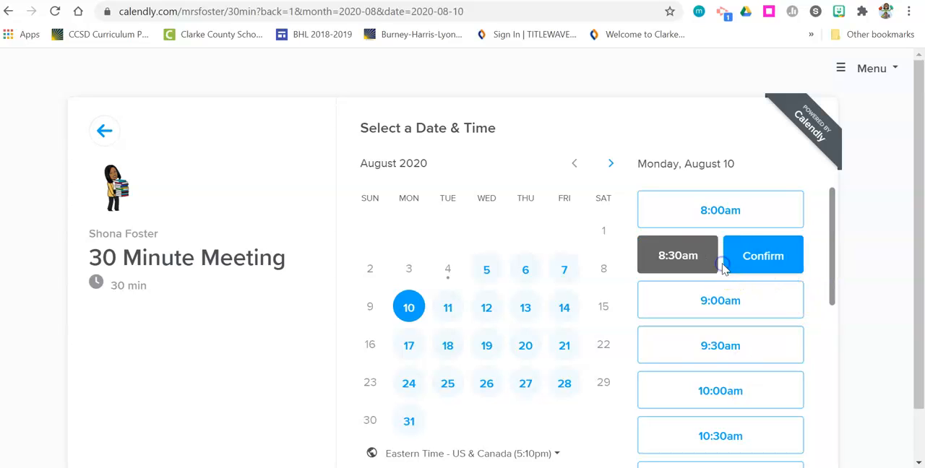
click(664, 265)
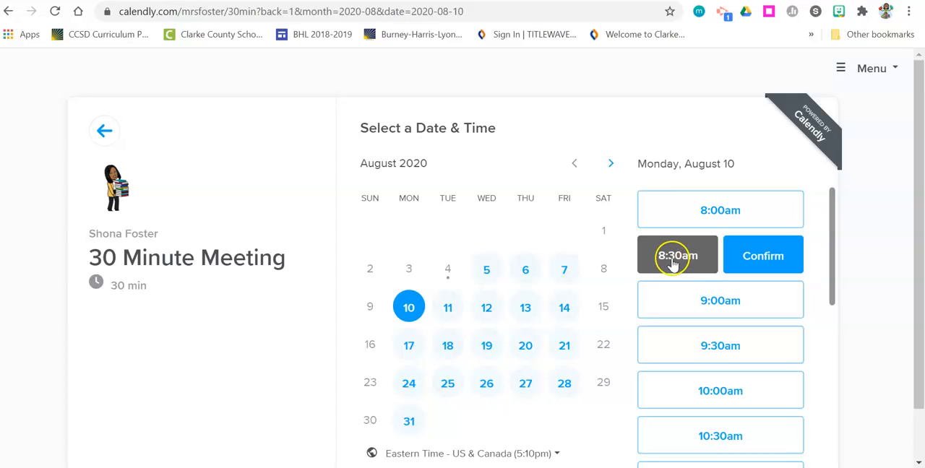
click(769, 258)
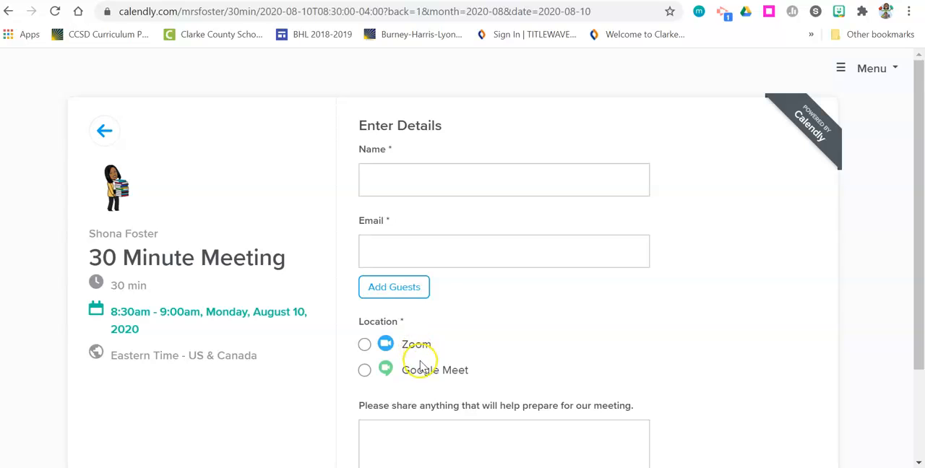
scroll(422, 366, down, 2)
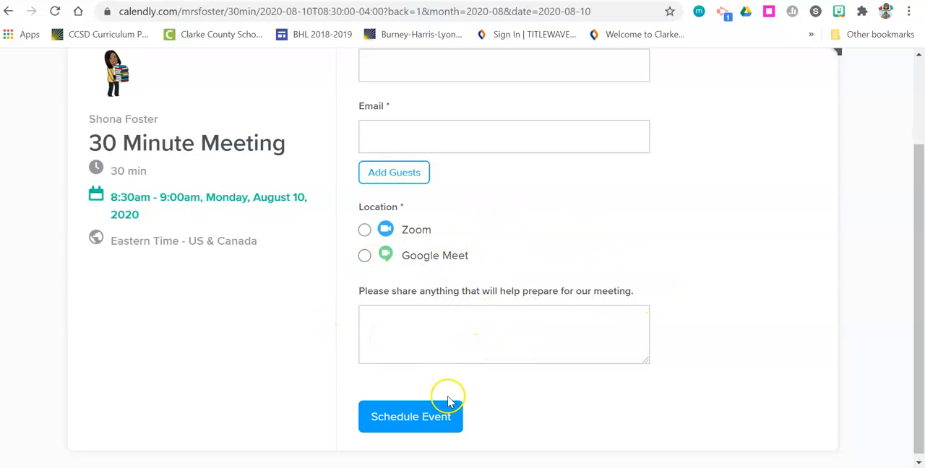
scroll(449, 401, up, 2)
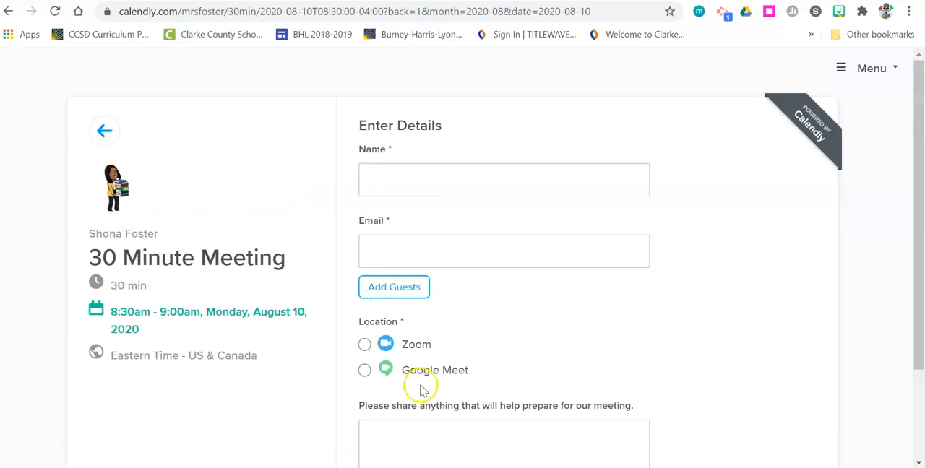